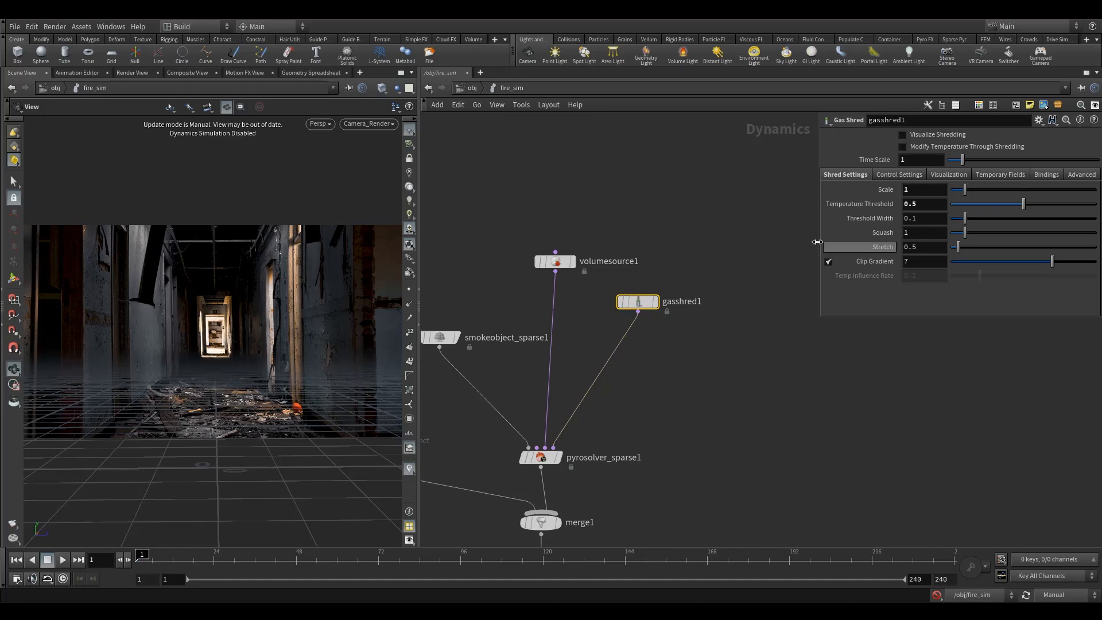
Add a Gas Vortex Confinement node to the network.
{"action": "left_click", "coordinate": [689, 215]}
{"action": "key", "text": "Tab"}
{"action": "type", "text": "vort"}
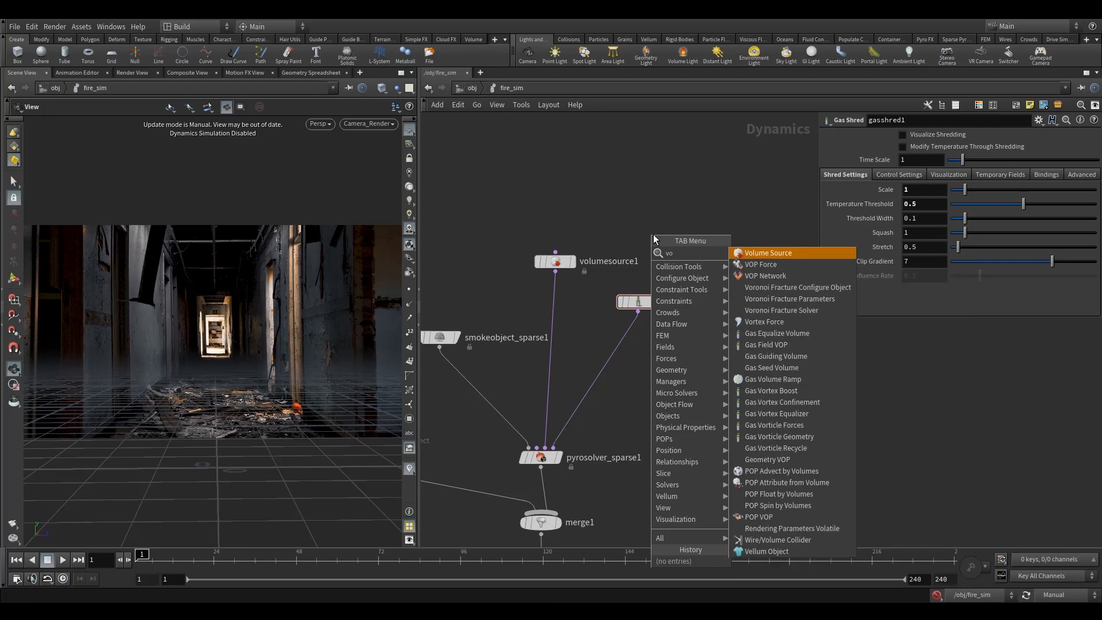
{"action": "left_click", "coordinate": [786, 276]}
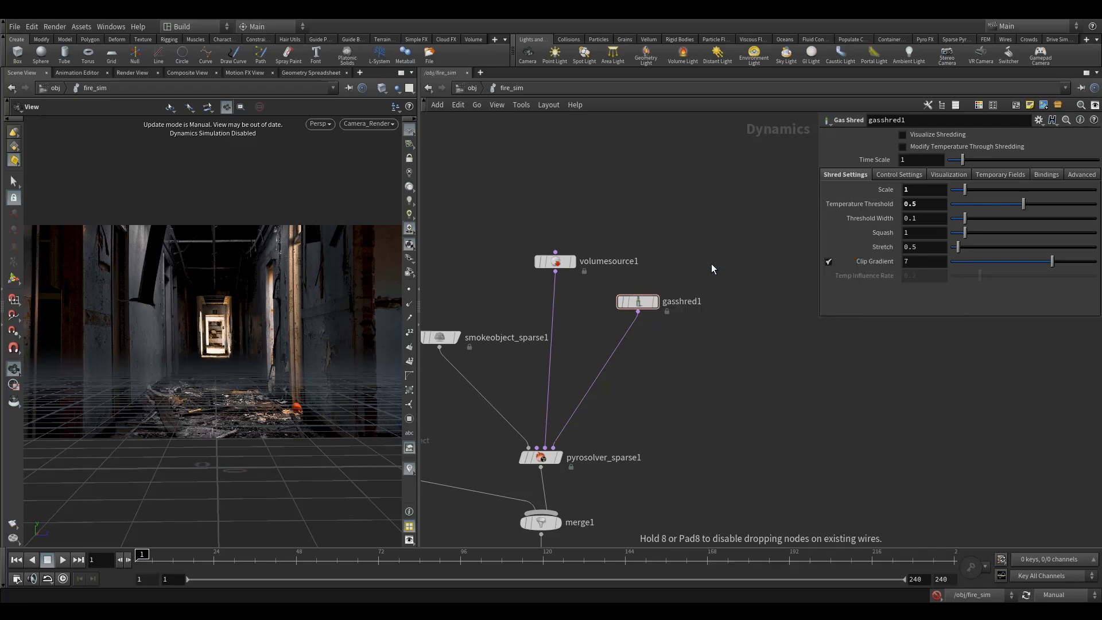
{"action": "left_click", "coordinate": [689, 252]}
Rearrange the nodes, placing the vortex confinement node beside gasshred1 above the pyro solver.
{"action": "left_click_drag", "start_coordinate": [560, 264], "coordinate": [546, 369]}
{"action": "left_click_drag", "start_coordinate": [642, 305], "coordinate": [805, 255]}
{"action": "left_click_drag", "start_coordinate": [693, 253], "coordinate": [647, 253]}
{"action": "scroll", "coordinate": [702, 267], "scroll_direction": "up", "scroll_amount": 1}
{"action": "middle_click_drag", "start_coordinate": [702, 268], "coordinate": [635, 239]}
{"action": "scroll", "coordinate": [635, 239], "scroll_direction": "down", "scroll_amount": 2}
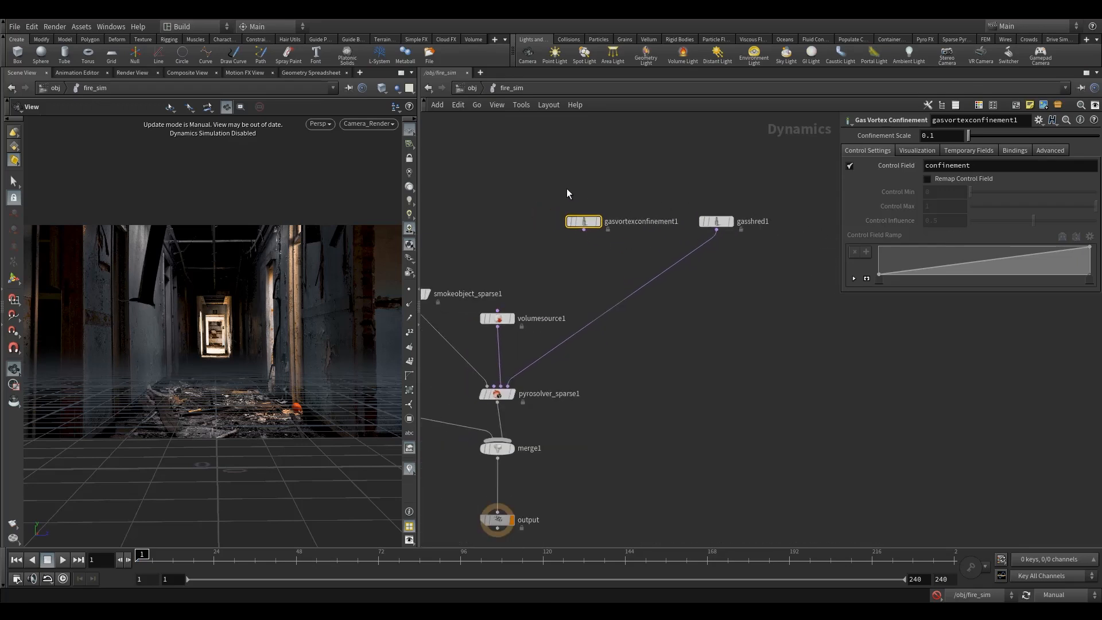
Insert a Merge node combining gasshred1 and the vortex confinement node into the pyro solver.
{"action": "key", "text": "Tab"}
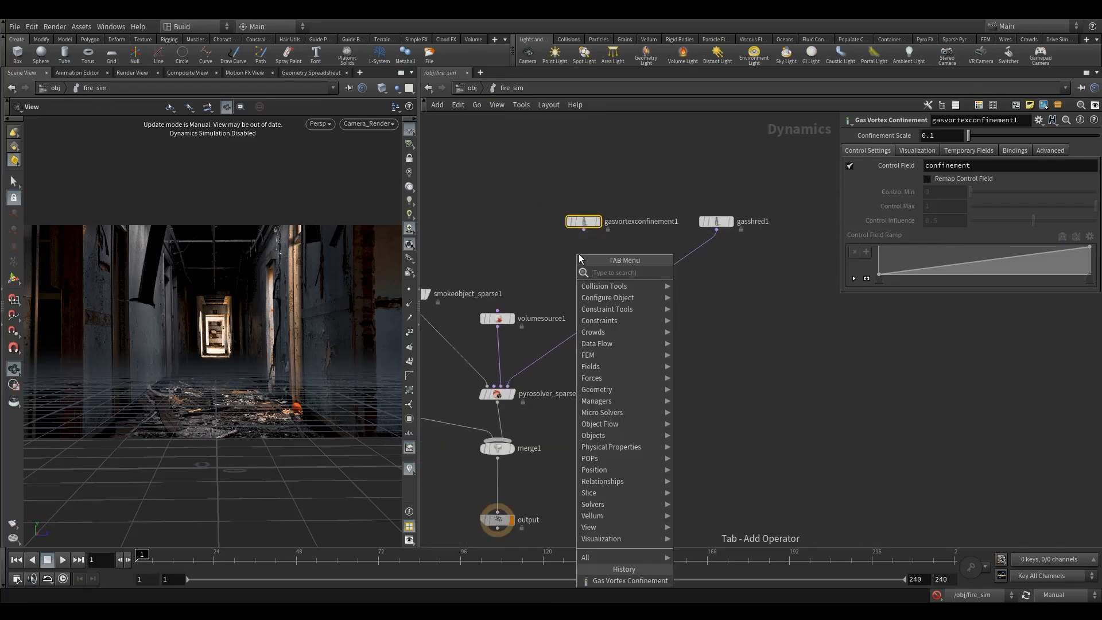
{"action": "type", "text": "merg"}
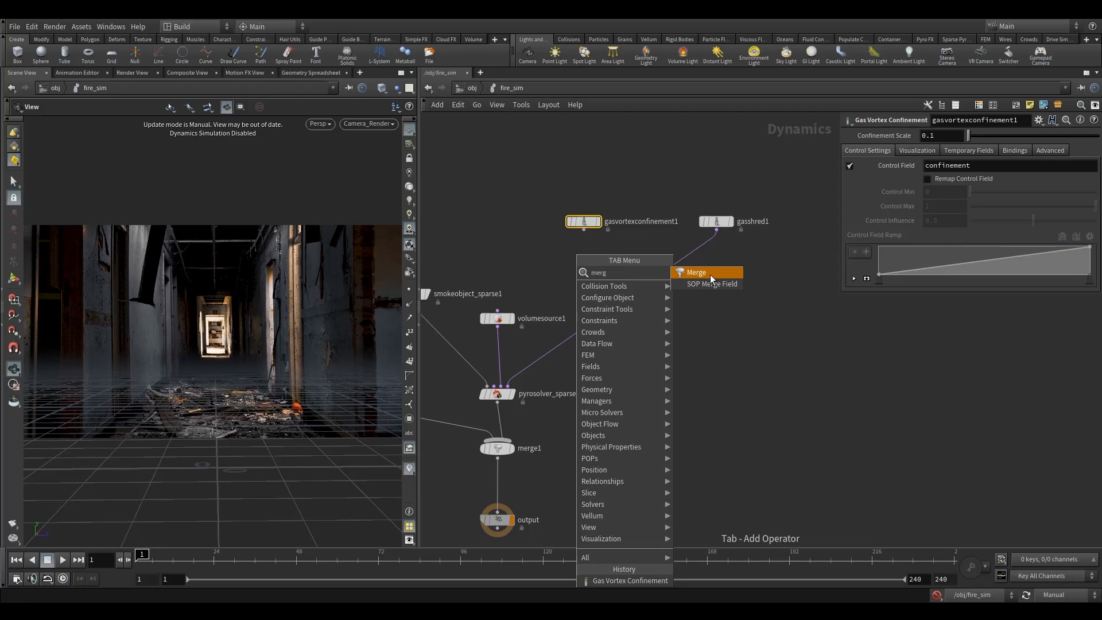
{"action": "left_click", "coordinate": [711, 274]}
{"action": "left_click", "coordinate": [628, 292]}
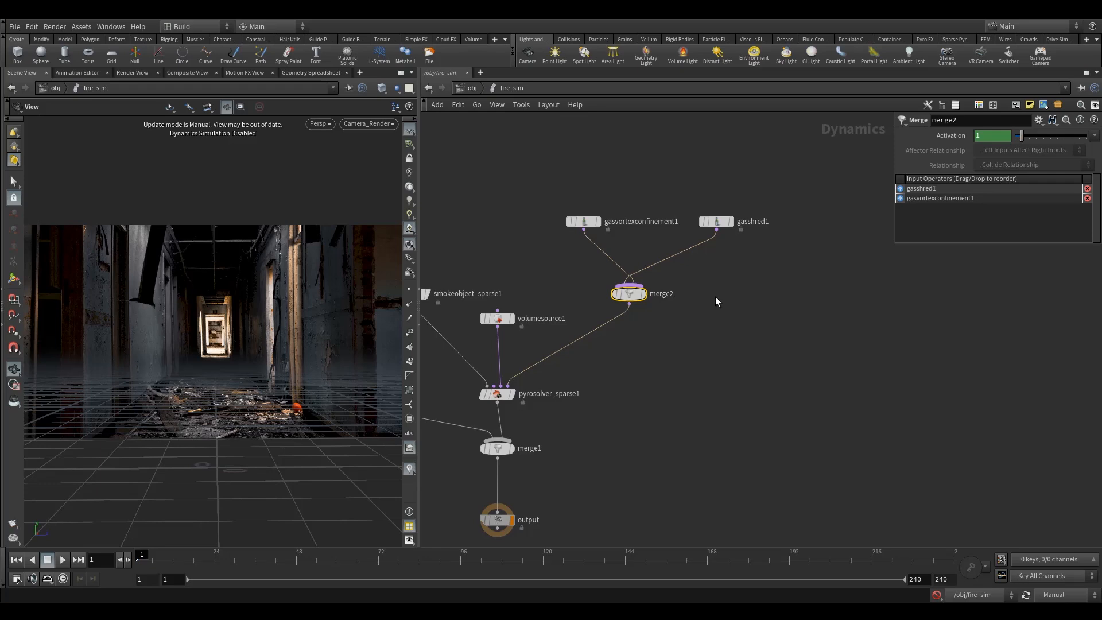
Add a Gas Dissipate node and set its Diffusion and Evaporation Rate to 0.2.
{"action": "key", "text": "Tab"}
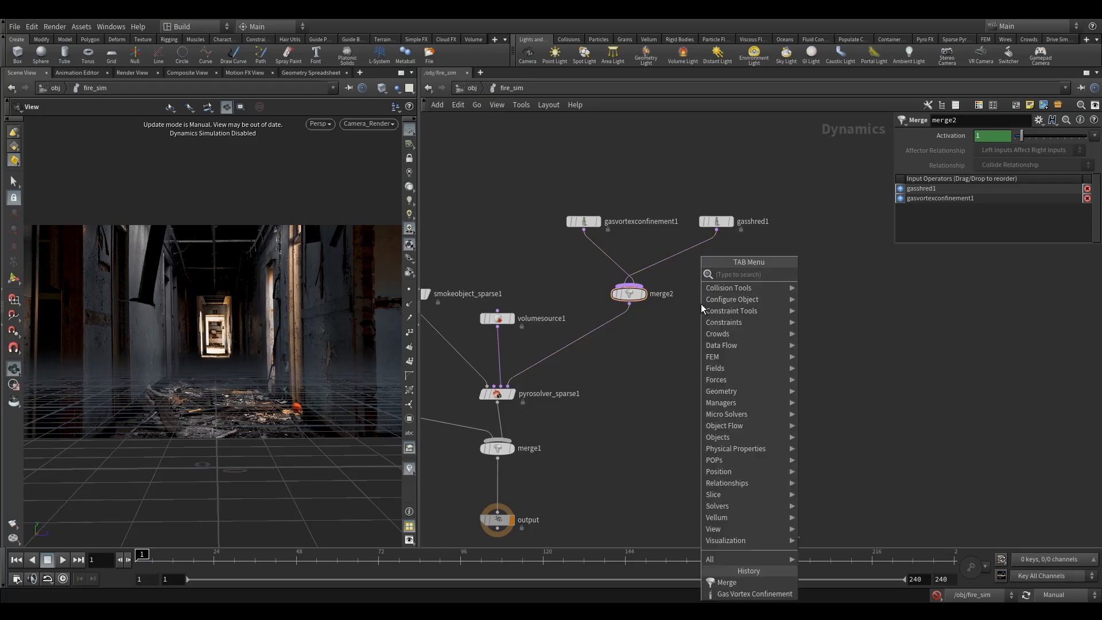
{"action": "type", "text": "dis"}
{"action": "left_click", "coordinate": [839, 277]}
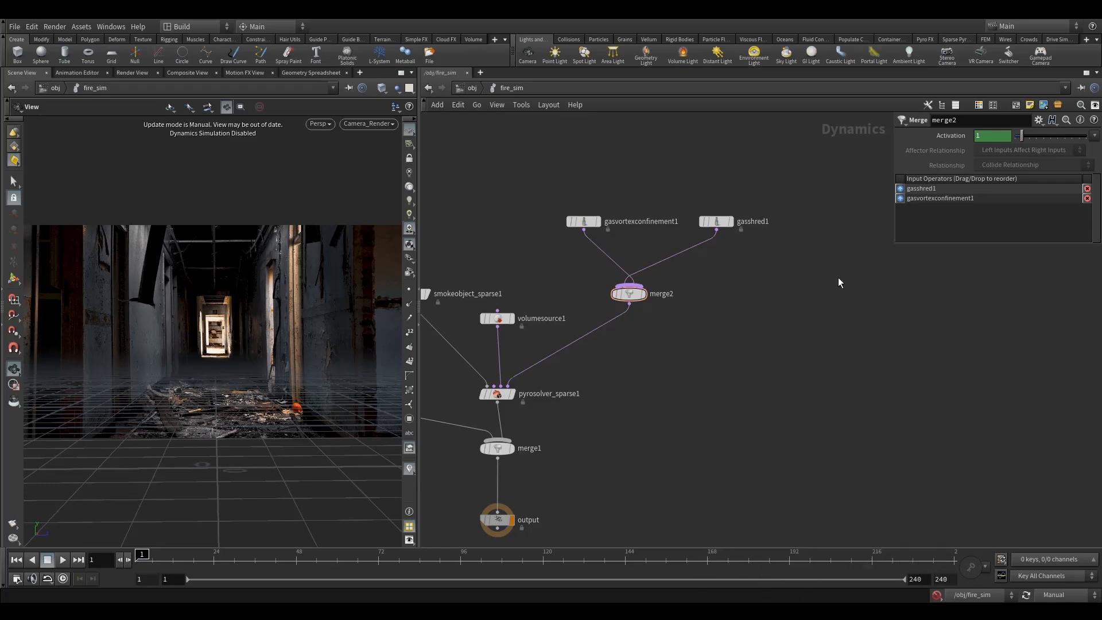
{"action": "left_click", "coordinate": [816, 221]}
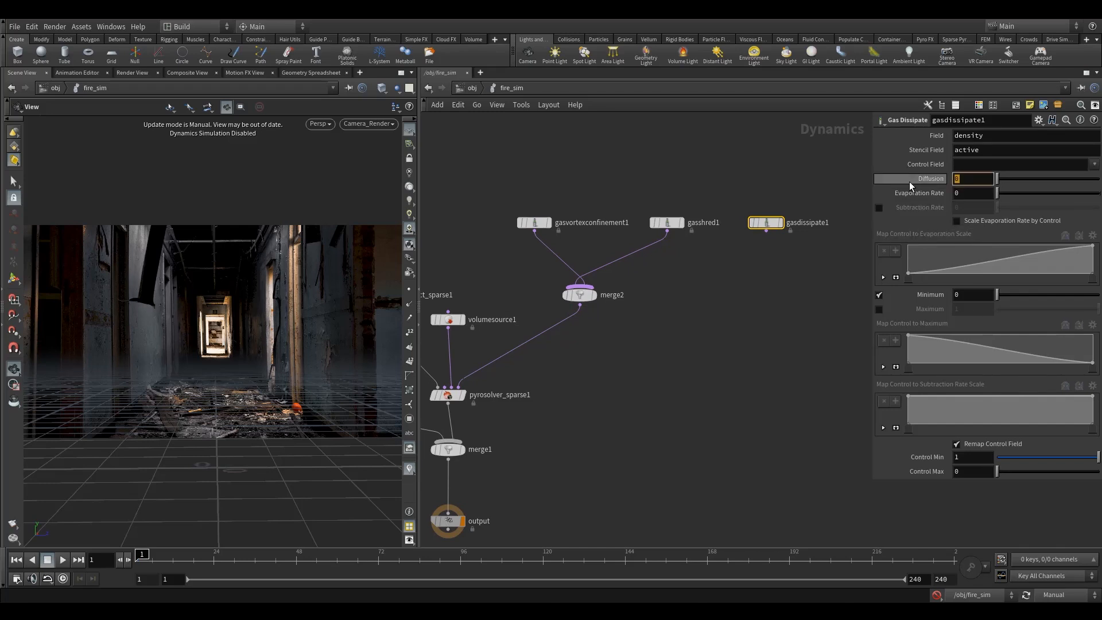
{"action": "type", "text": ".2"}
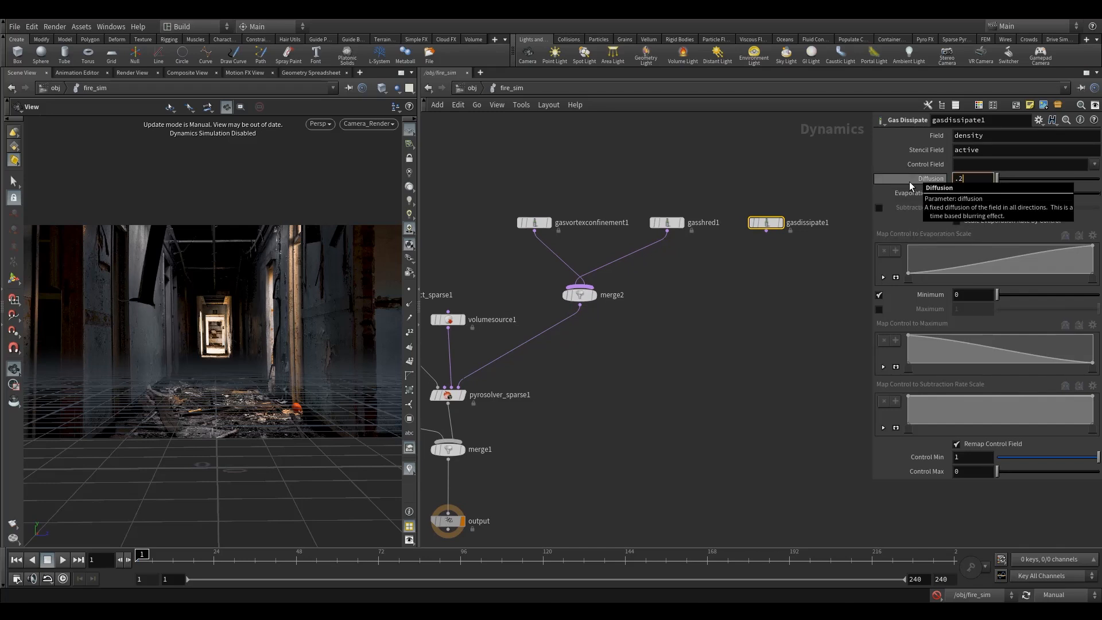
{"action": "key", "text": "Return"}
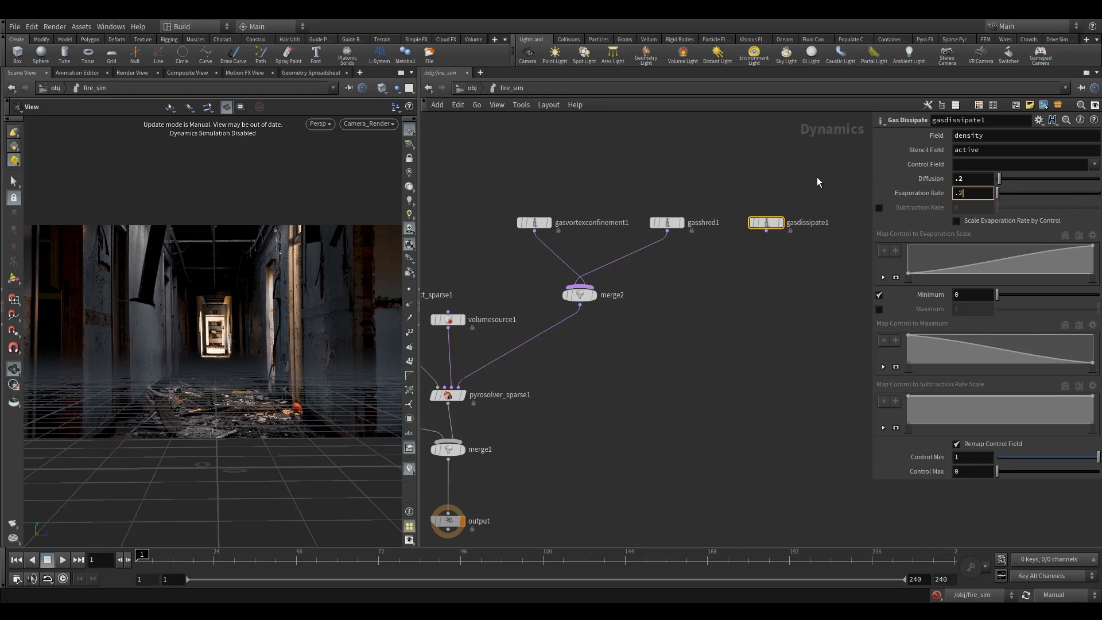
{"action": "mouse_move", "coordinate": [920, 191]}
Connect the Gas Dissipate node into merge2 and reorder the micro-solver nodes above it.
{"action": "left_click_drag", "start_coordinate": [534, 224], "coordinate": [596, 231]}
{"action": "left_click_drag", "start_coordinate": [669, 225], "coordinate": [505, 234]}
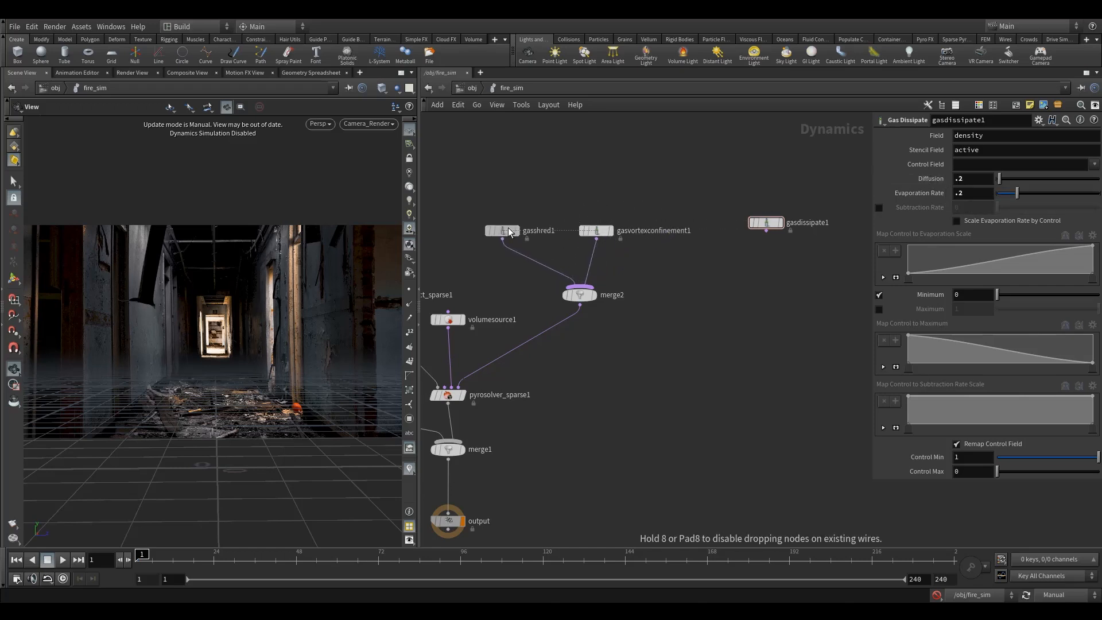
{"action": "left_click_drag", "start_coordinate": [767, 231], "coordinate": [598, 287]}
{"action": "left_click", "coordinate": [581, 294]}
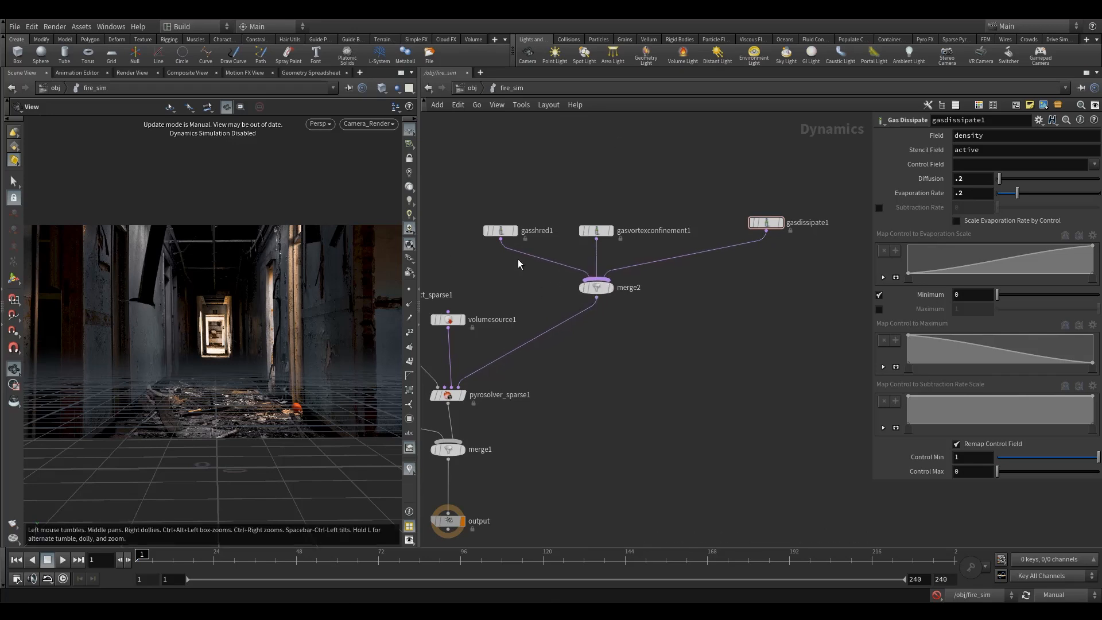
{"action": "scroll", "coordinate": [686, 355], "scroll_direction": "down", "scroll_amount": 3}
{"action": "left_click", "coordinate": [611, 284]}
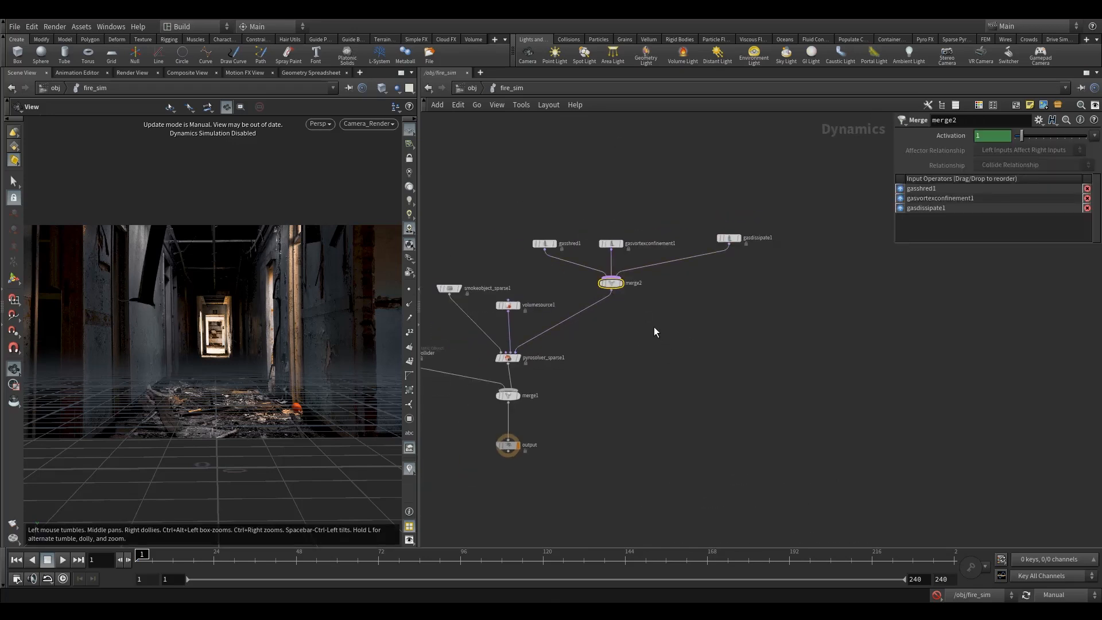
Add a Gas Turbulence node beside the Gas Dissipate node.
{"action": "middle_click_drag", "start_coordinate": [654, 326], "coordinate": [647, 325]}
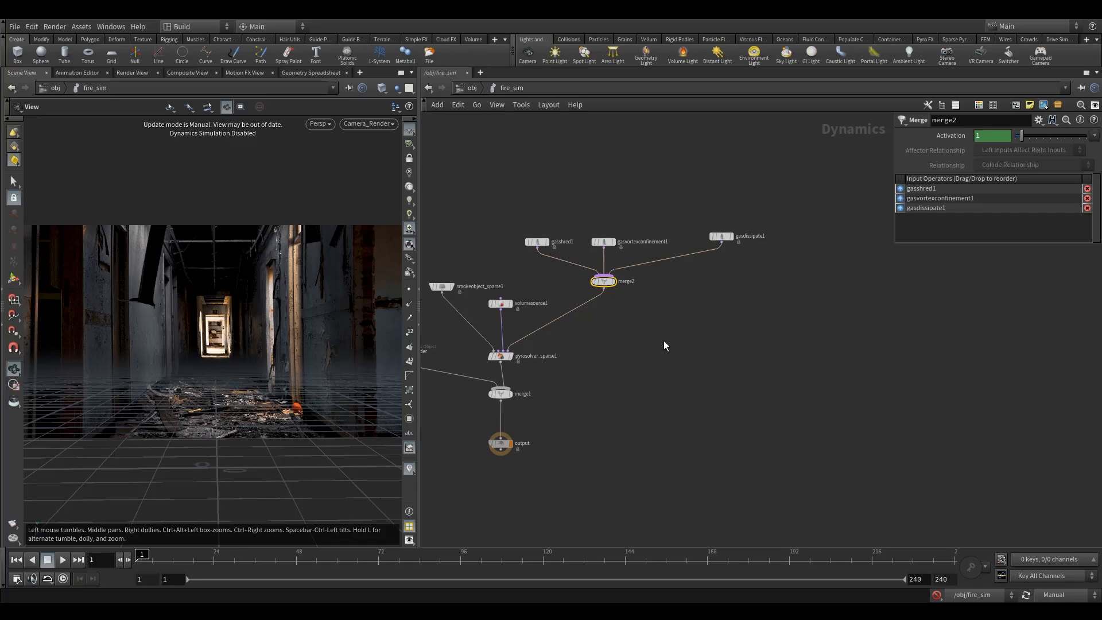
{"action": "key", "text": "Tab"}
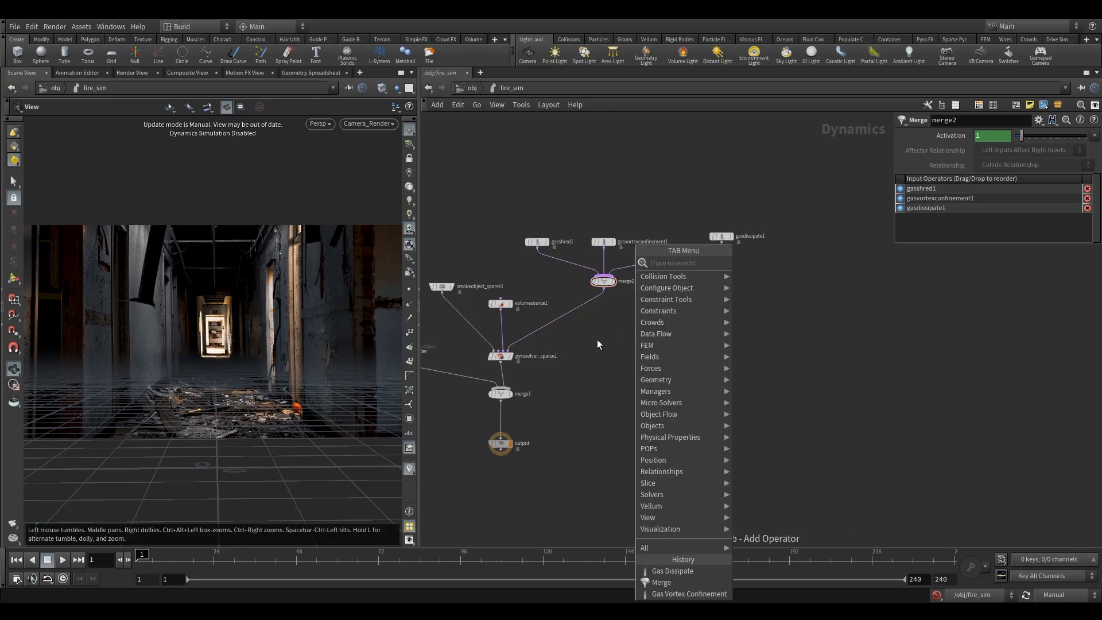
{"action": "type", "text": "tur"}
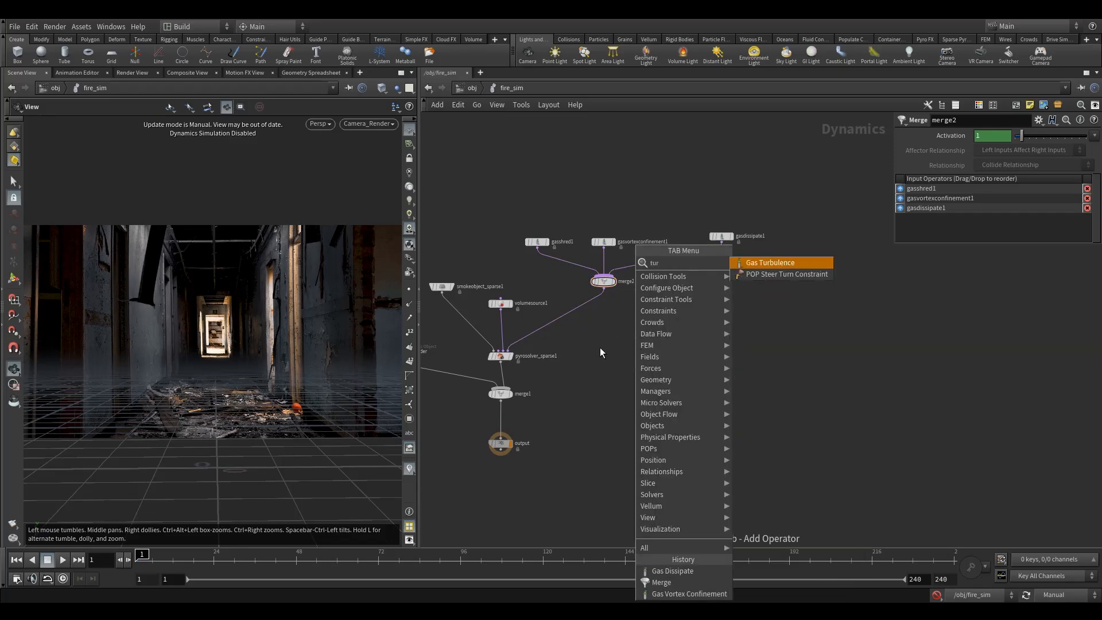
{"action": "left_click", "coordinate": [776, 263]}
{"action": "left_click", "coordinate": [793, 236]}
{"action": "left_click_drag", "start_coordinate": [722, 235], "coordinate": [693, 241]}
{"action": "mouse_move", "coordinate": [797, 237]}
{"action": "left_click_drag", "start_coordinate": [799, 237], "coordinate": [773, 242]}
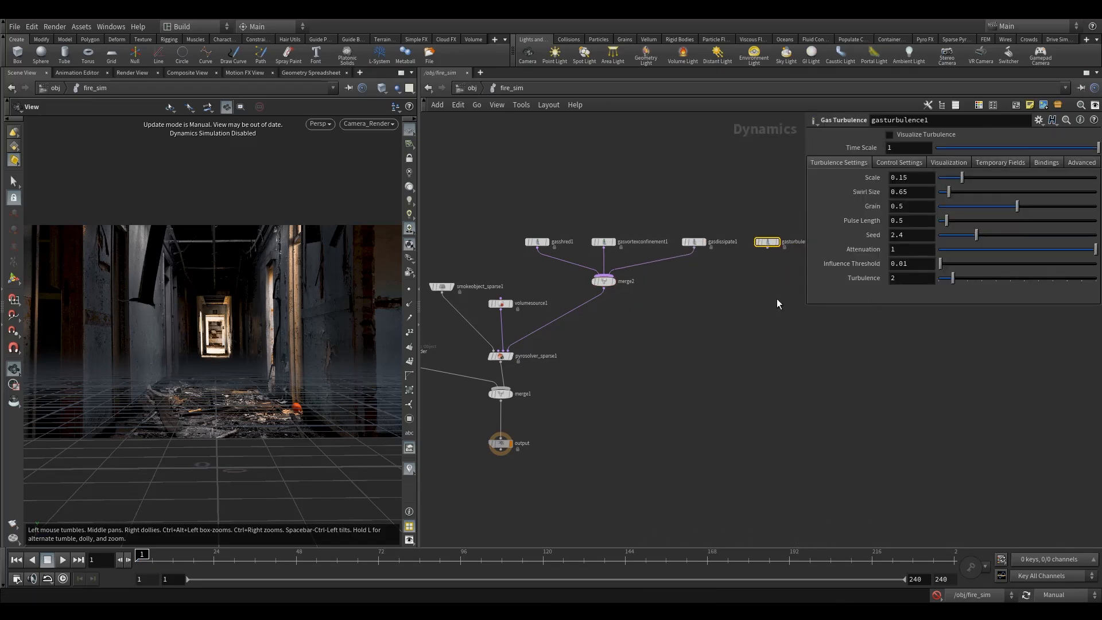
Set the Gas Turbulence node's Density Field binding to flame.
{"action": "key", "text": "h"}
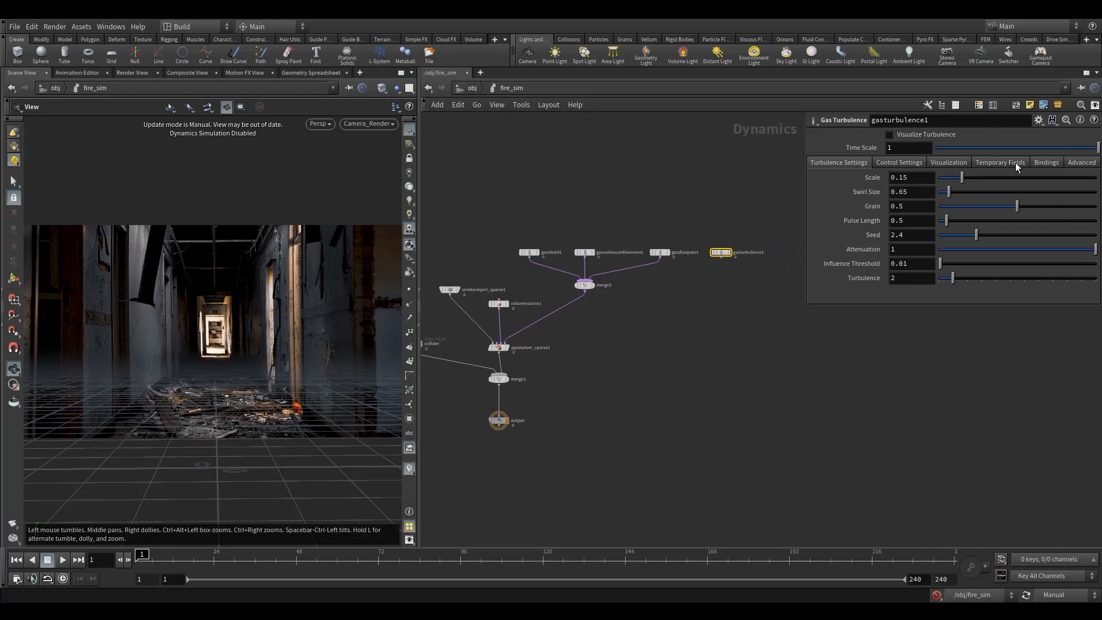
{"action": "left_click", "coordinate": [1048, 163]}
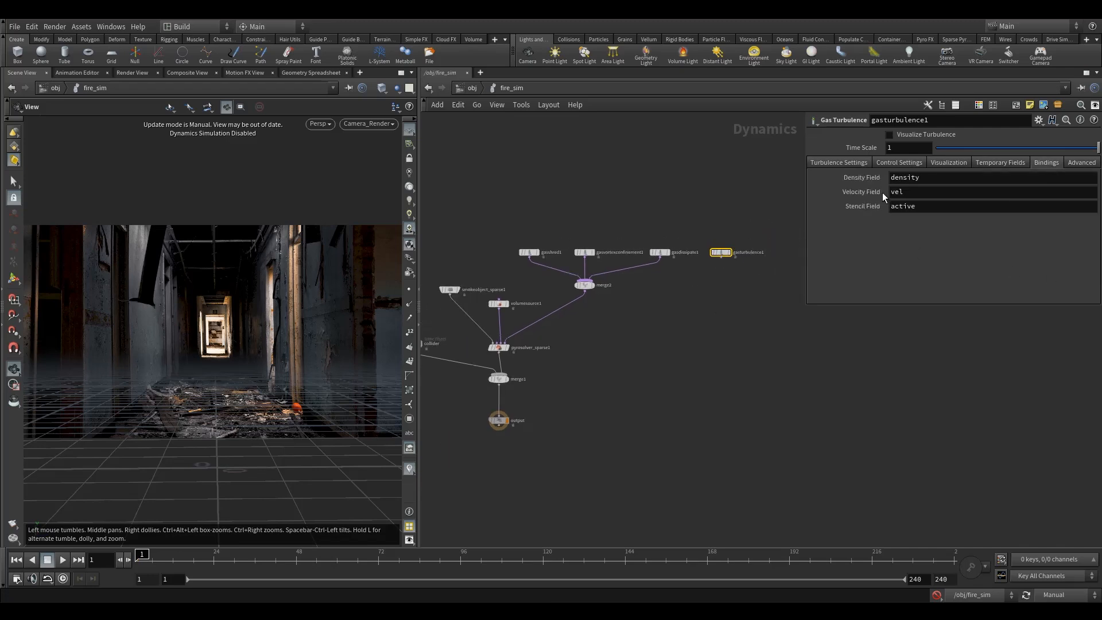
{"action": "left_click", "coordinate": [898, 180]}
{"action": "double_click", "coordinate": [898, 180]}
{"action": "type", "text": "flam"}
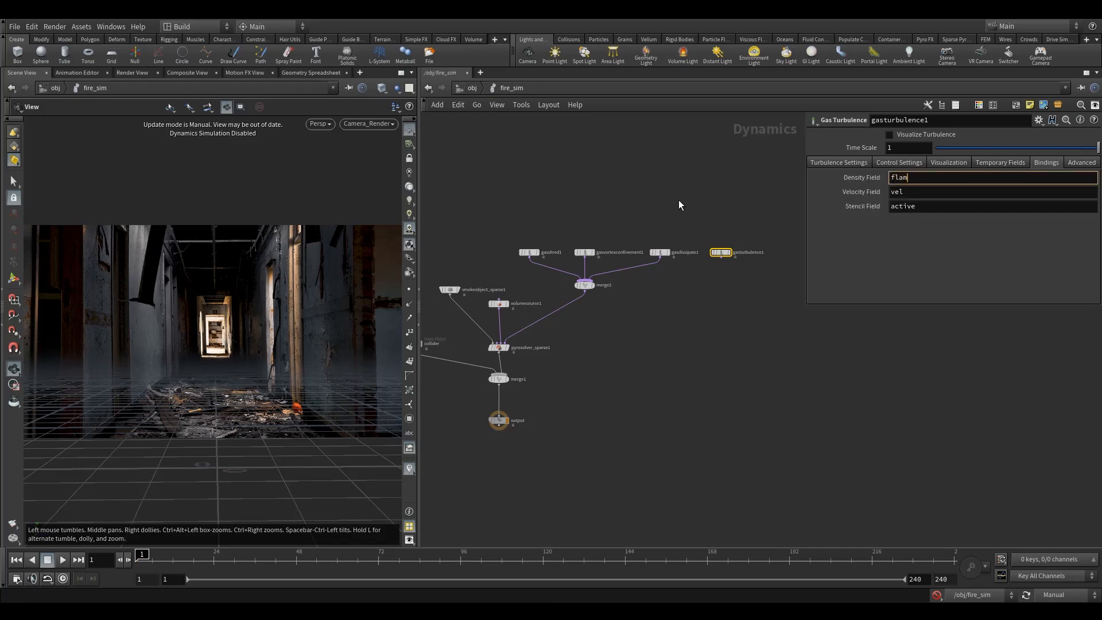
{"action": "type", "text": "e"}
{"action": "key", "text": "Return"}
{"action": "left_click", "coordinate": [728, 250]}
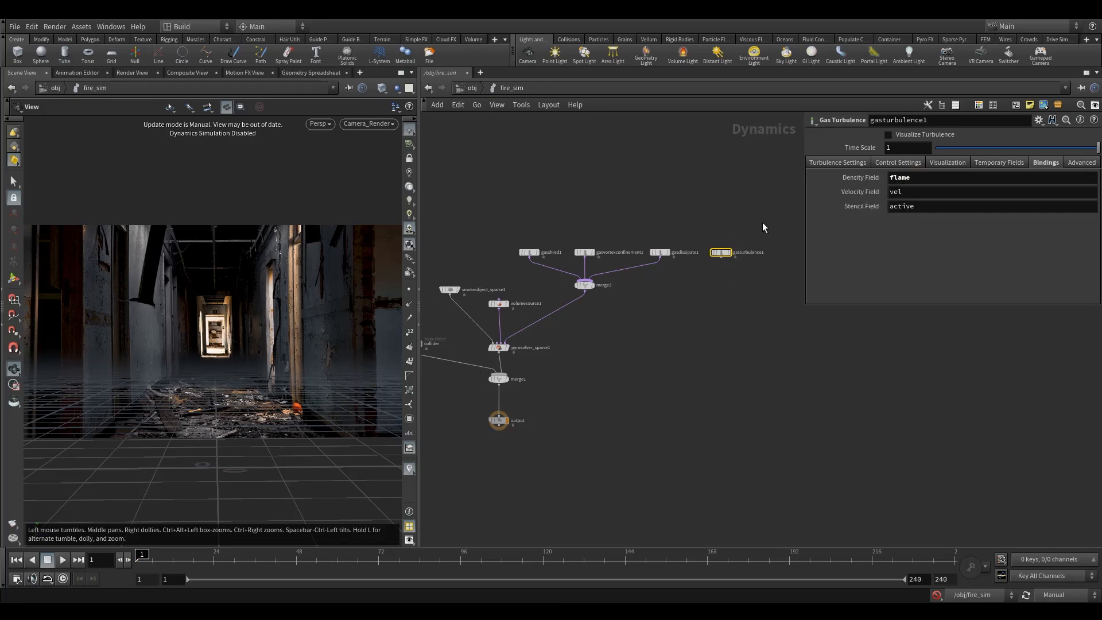
Set the Gas Turbulence Scale to 1.
{"action": "mouse_move", "coordinate": [859, 178]}
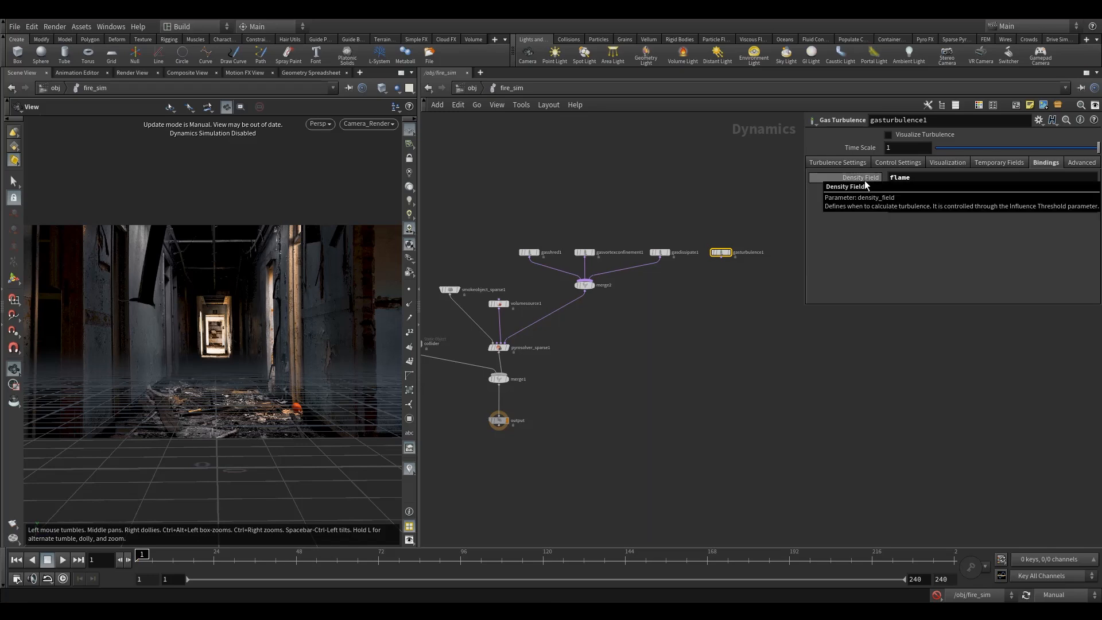
{"action": "left_click", "coordinate": [854, 166]}
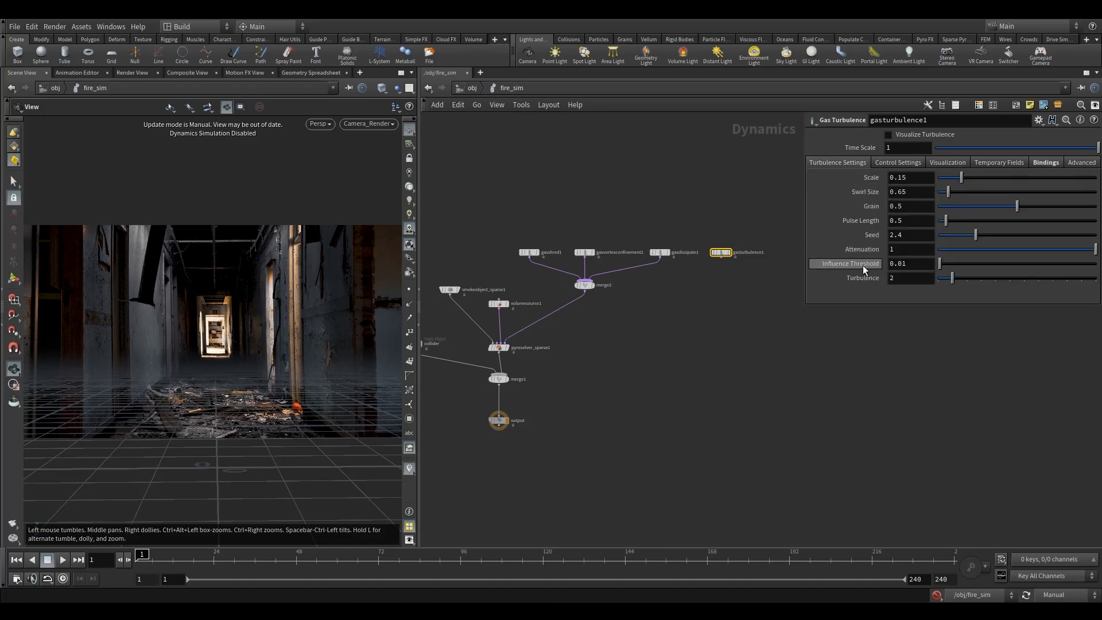
{"action": "left_click_drag", "start_coordinate": [708, 274], "coordinate": [709, 273]}
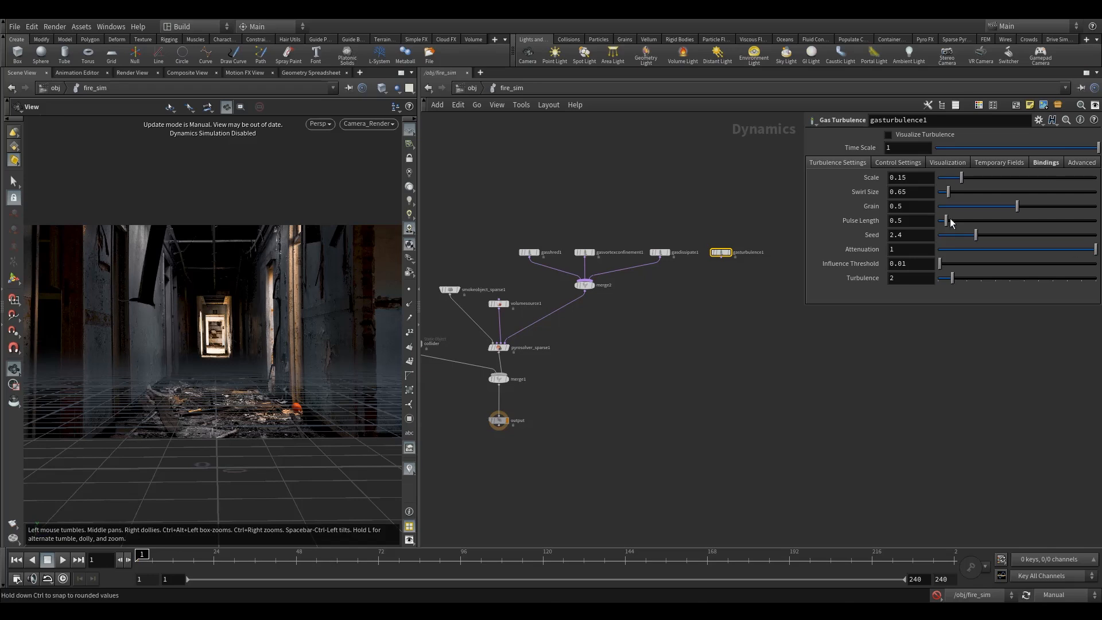
{"action": "double_click", "coordinate": [911, 178]}
{"action": "type", "text": "1"}
{"action": "key", "text": "Return"}
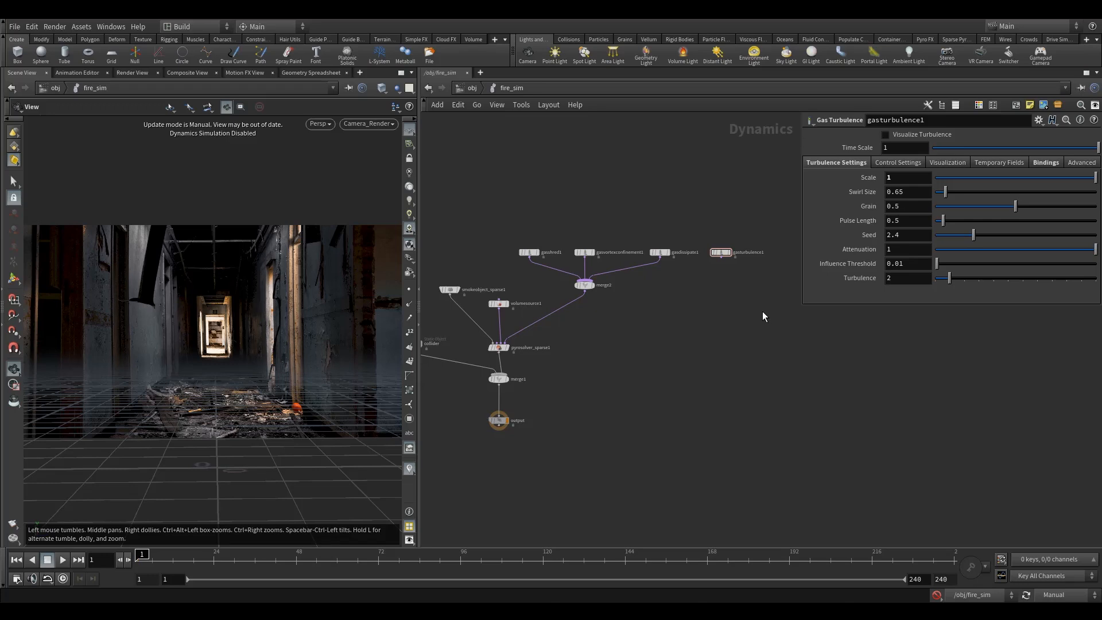
Connect the Gas Turbulence node into merge2.
{"action": "scroll", "coordinate": [747, 330], "scroll_direction": "down", "scroll_amount": 1}
{"action": "middle_click_drag", "start_coordinate": [747, 331], "coordinate": [744, 271]}
{"action": "left_click_drag", "start_coordinate": [721, 209], "coordinate": [615, 232]}
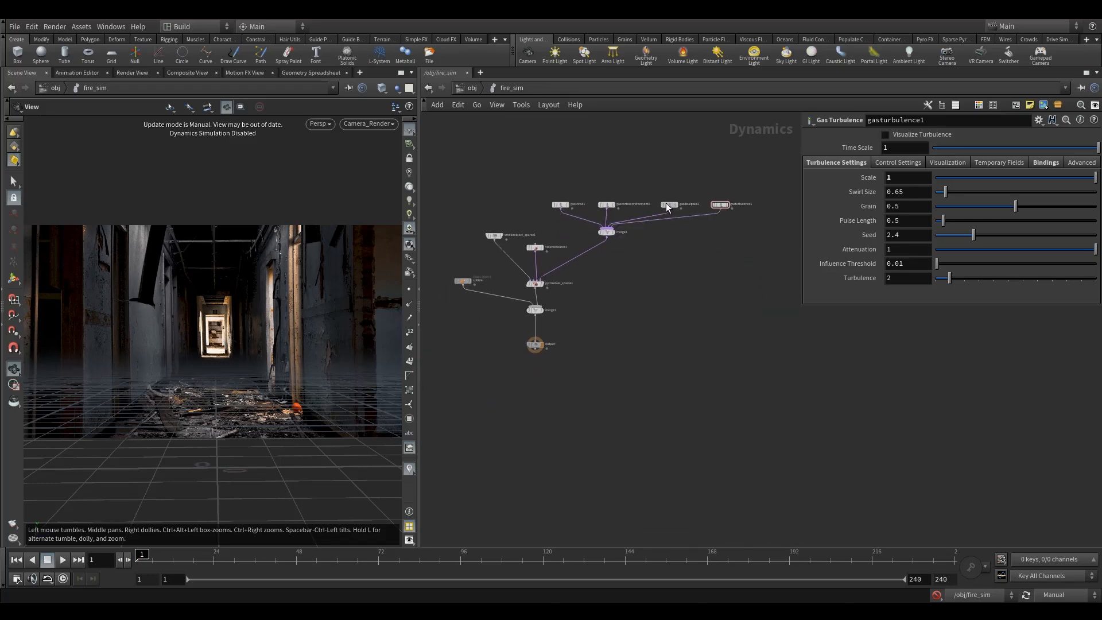
{"action": "middle_click_drag", "start_coordinate": [668, 294], "coordinate": [636, 279]}
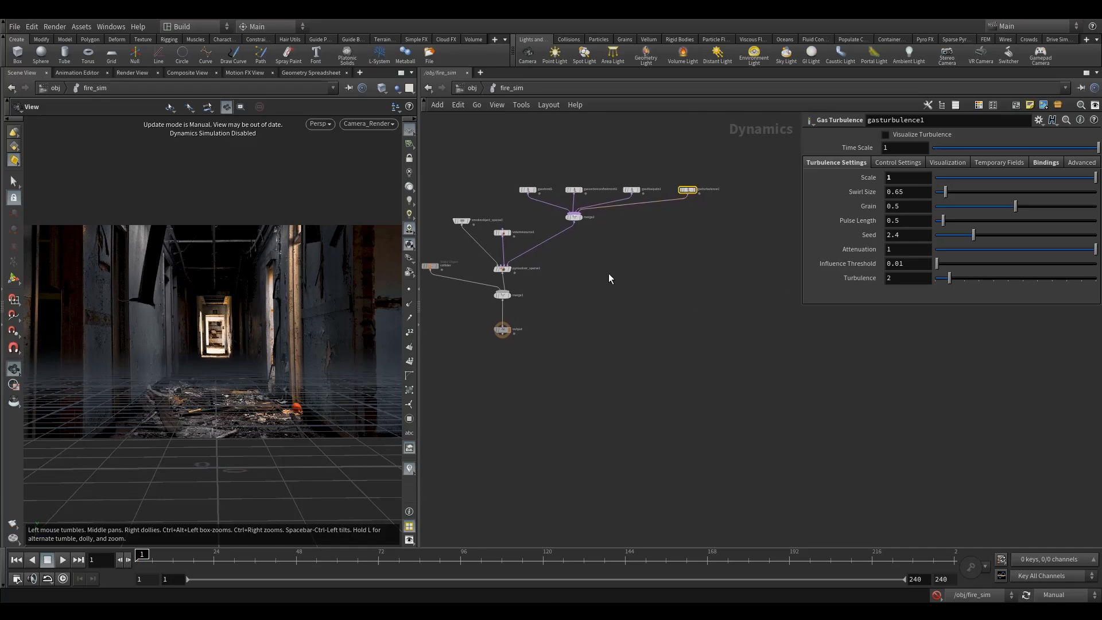
Add a new Merge node to the right of the pyro solver chain.
{"action": "key", "text": "Tab"}
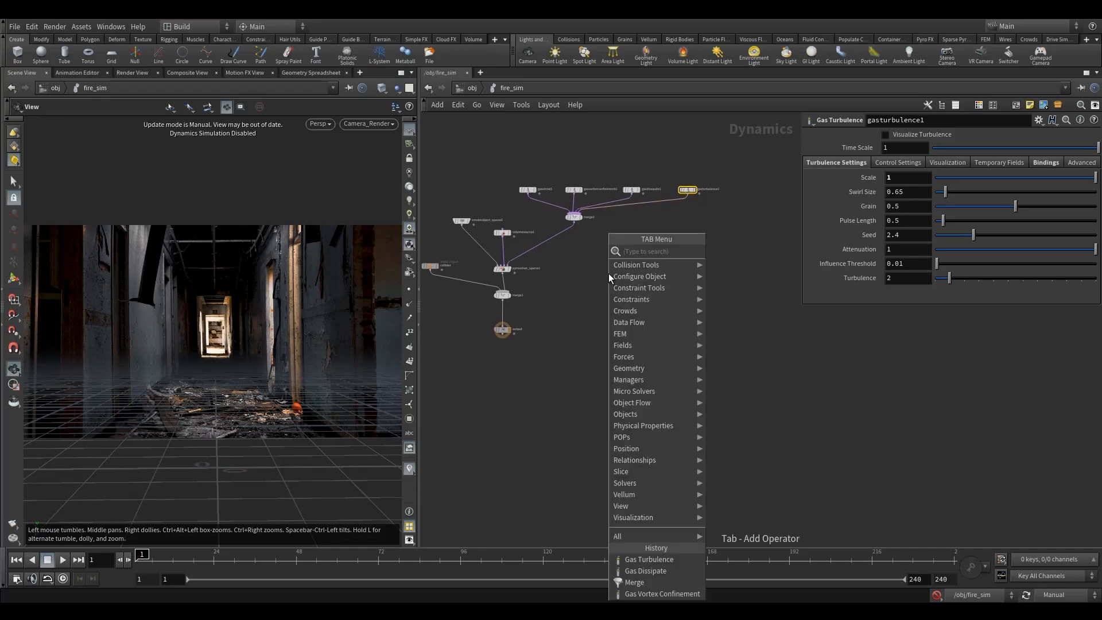
{"action": "type", "text": "merg"}
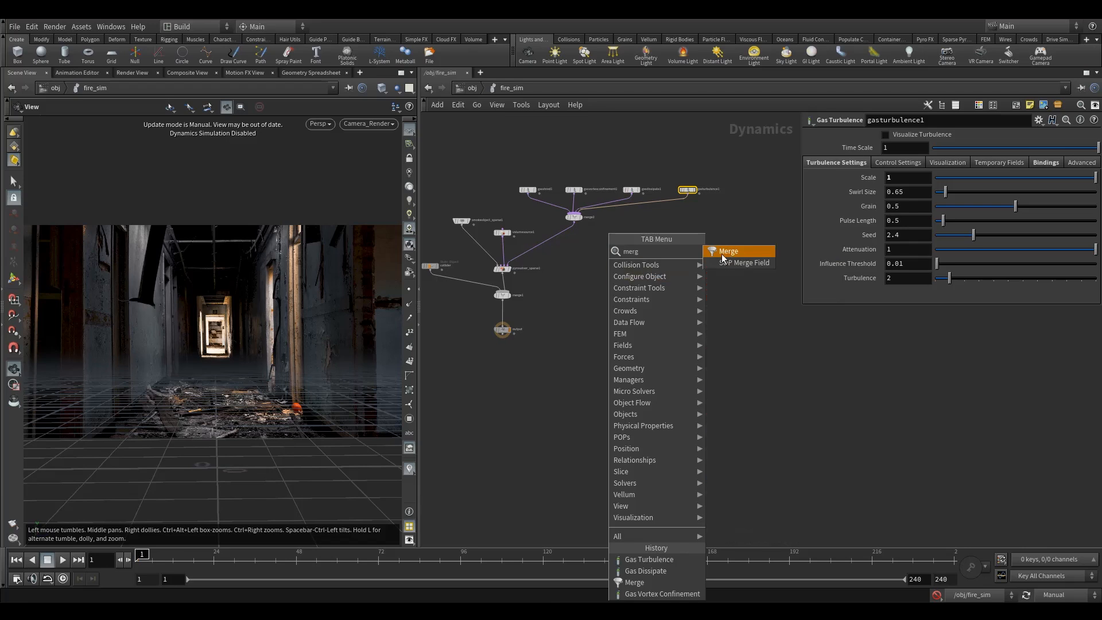
{"action": "left_click", "coordinate": [727, 253]}
{"action": "left_click", "coordinate": [632, 259]}
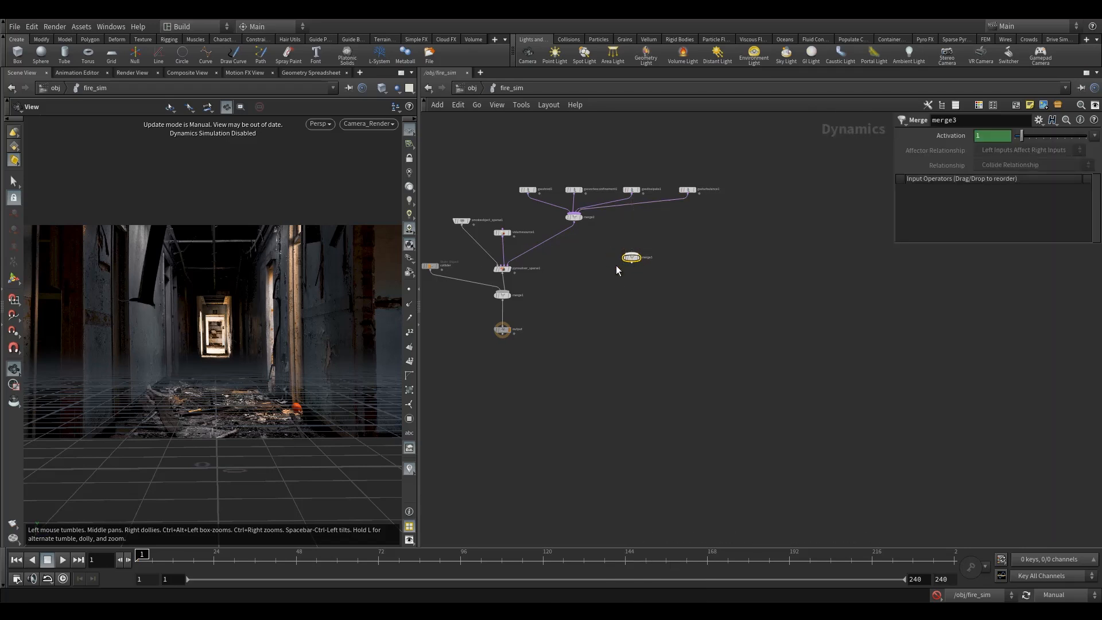
{"action": "middle_click_drag", "start_coordinate": [592, 269], "coordinate": [627, 323]}
Insert another Merge node on the wire between merge2 and the pyro solver.
{"action": "key", "text": "Tab"}
{"action": "type", "text": "merg"}
{"action": "left_click", "coordinate": [748, 252]}
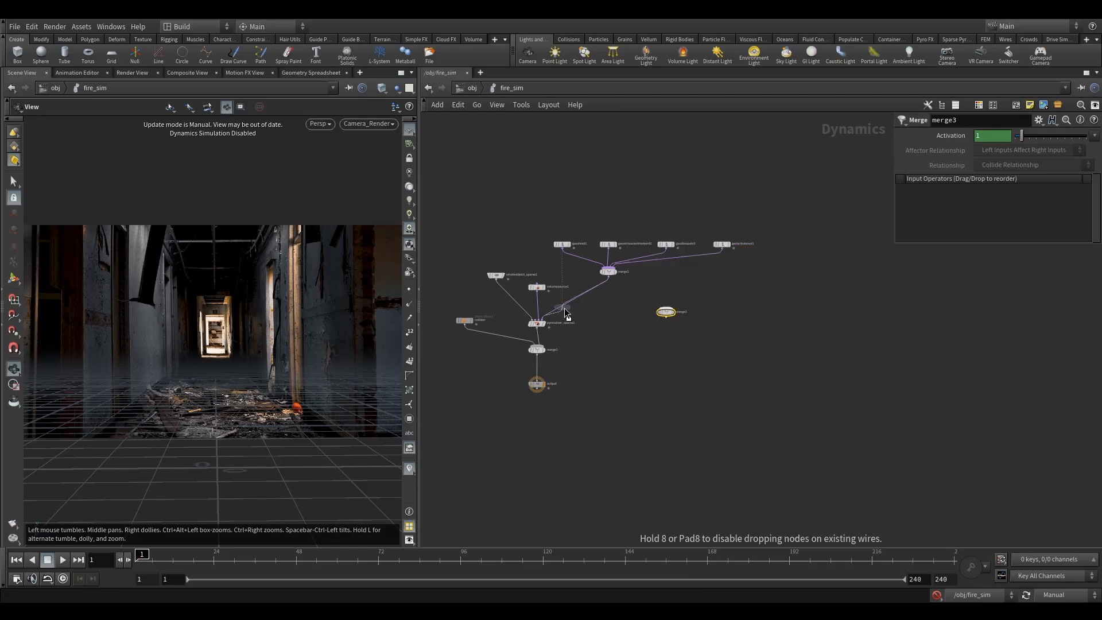
{"action": "left_click", "coordinate": [565, 313]}
{"action": "left_click_drag", "start_coordinate": [560, 308], "coordinate": [608, 320]}
{"action": "middle_click_drag", "start_coordinate": [582, 359], "coordinate": [589, 405]}
{"action": "left_click_drag", "start_coordinate": [591, 459], "coordinate": [467, 319]}
{"action": "left_click_drag", "start_coordinate": [544, 339], "coordinate": [545, 364]}
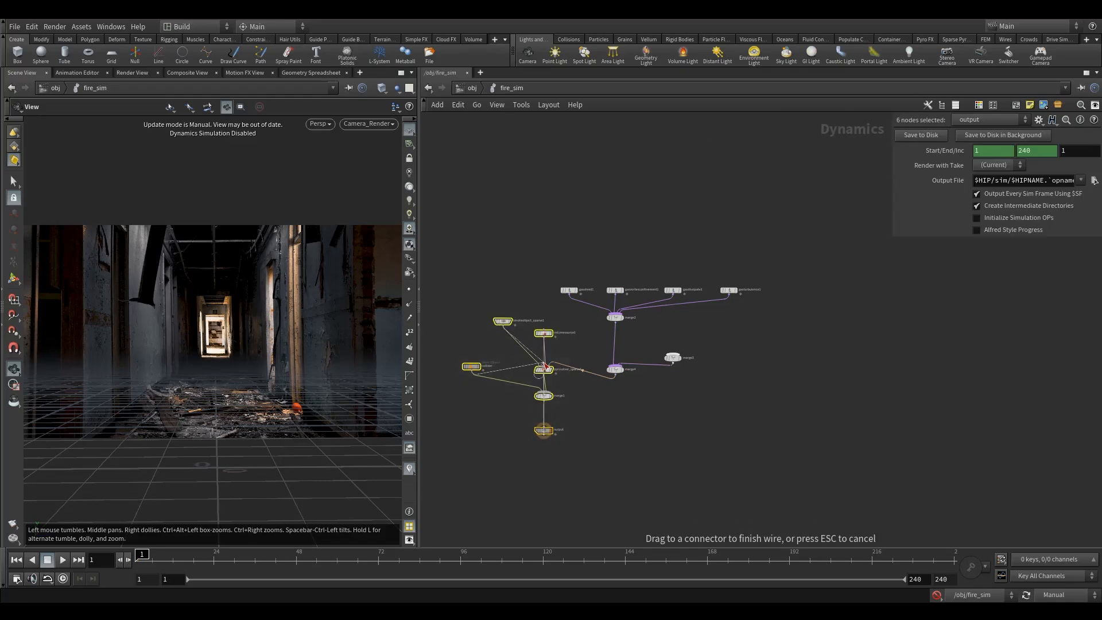
{"action": "key", "text": "Escape"}
{"action": "key", "text": "ctrl+z"}
Wire merge3 into the new merge4 node feeding the pyro solver.
{"action": "left_click_drag", "start_coordinate": [460, 293], "coordinate": [558, 462]}
{"action": "left_click_drag", "start_coordinate": [546, 335], "coordinate": [547, 365]}
{"action": "middle_click_drag", "start_coordinate": [577, 348], "coordinate": [557, 308]}
{"action": "scroll", "coordinate": [579, 301], "scroll_direction": "up", "scroll_amount": 3}
{"action": "left_click", "coordinate": [682, 324]}
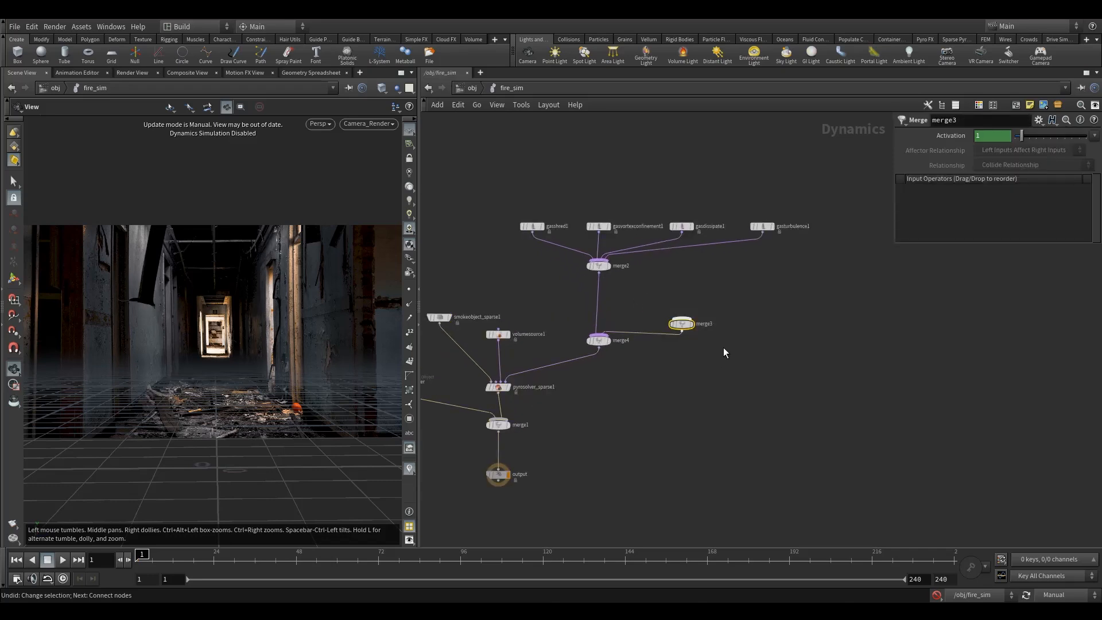
{"action": "scroll", "coordinate": [688, 305], "scroll_direction": "up", "scroll_amount": 2}
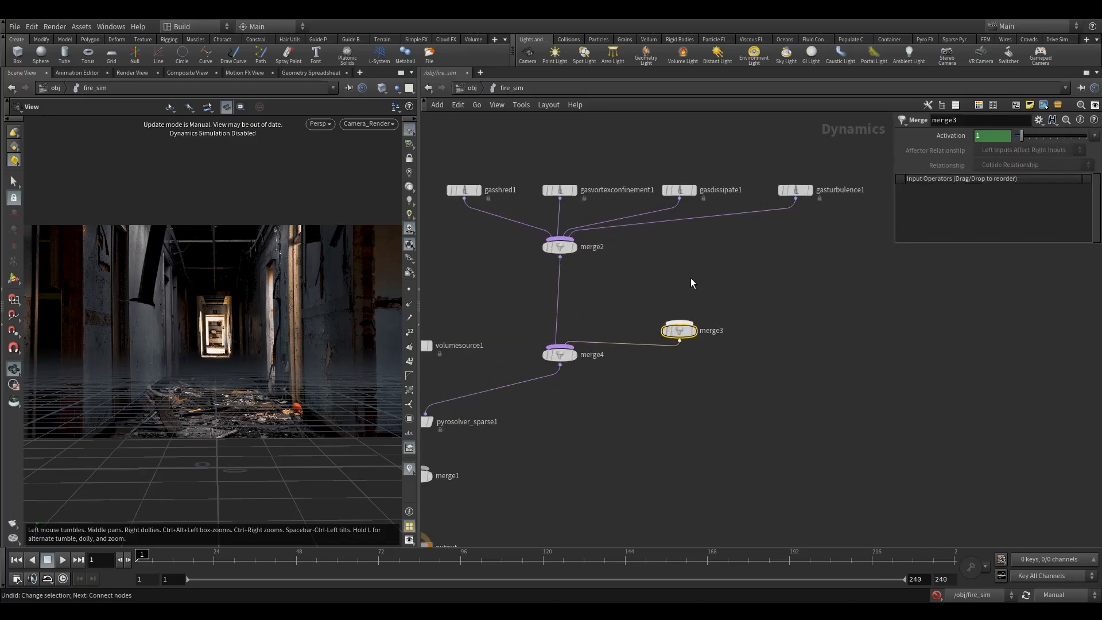
Add a Gas Disturb node above merge3 and connect it into merge3.
{"action": "key", "text": "Tab"}
{"action": "type", "text": "di"}
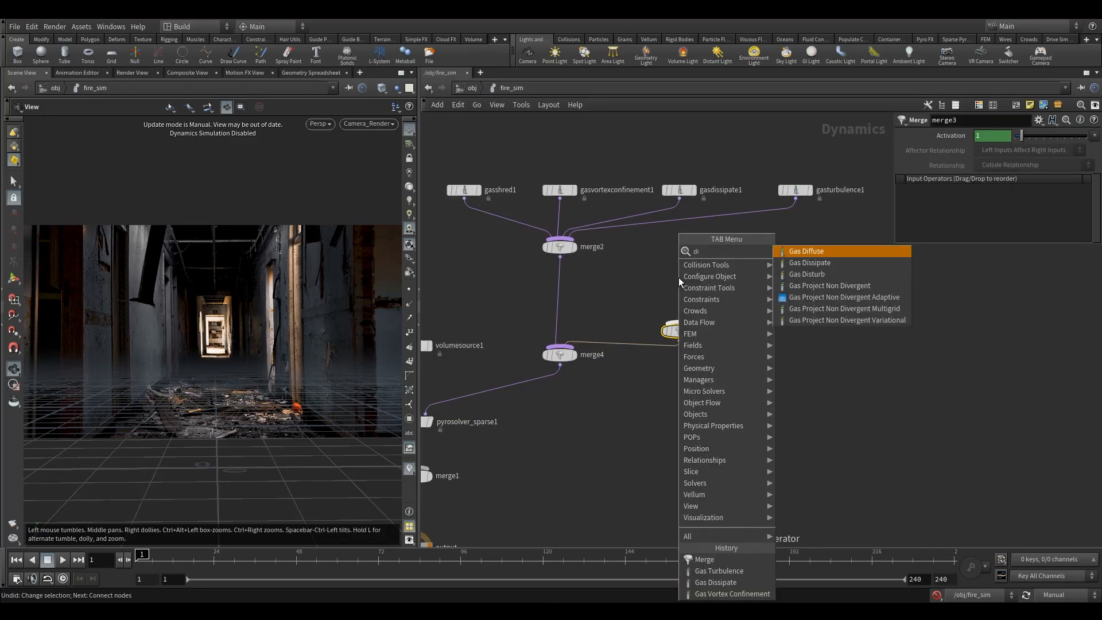
{"action": "left_click", "coordinate": [832, 264]}
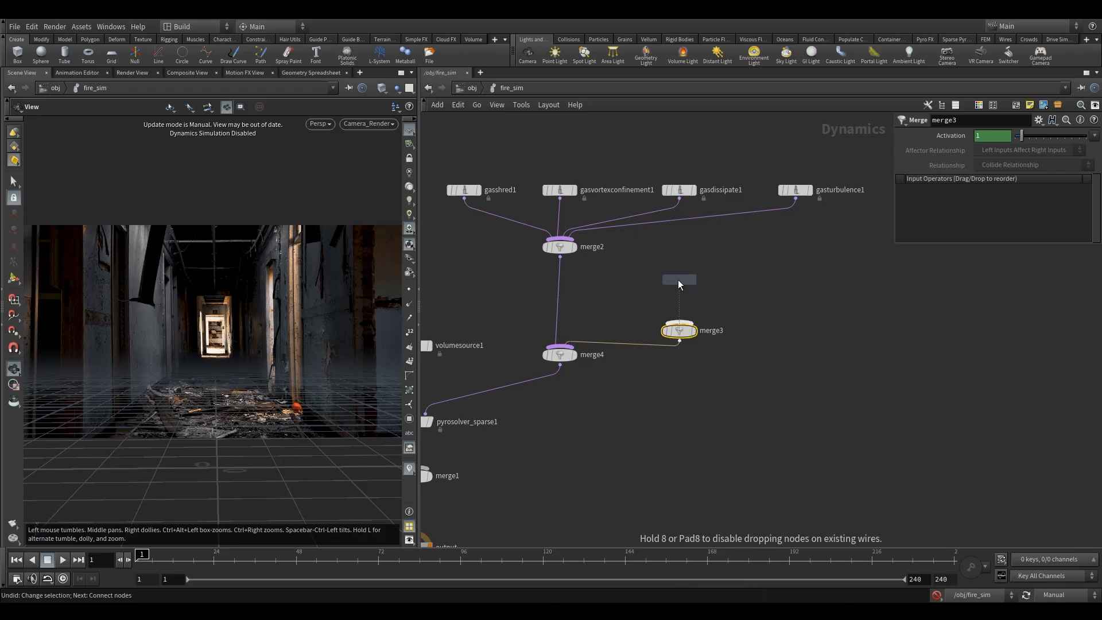
{"action": "left_click", "coordinate": [677, 280]}
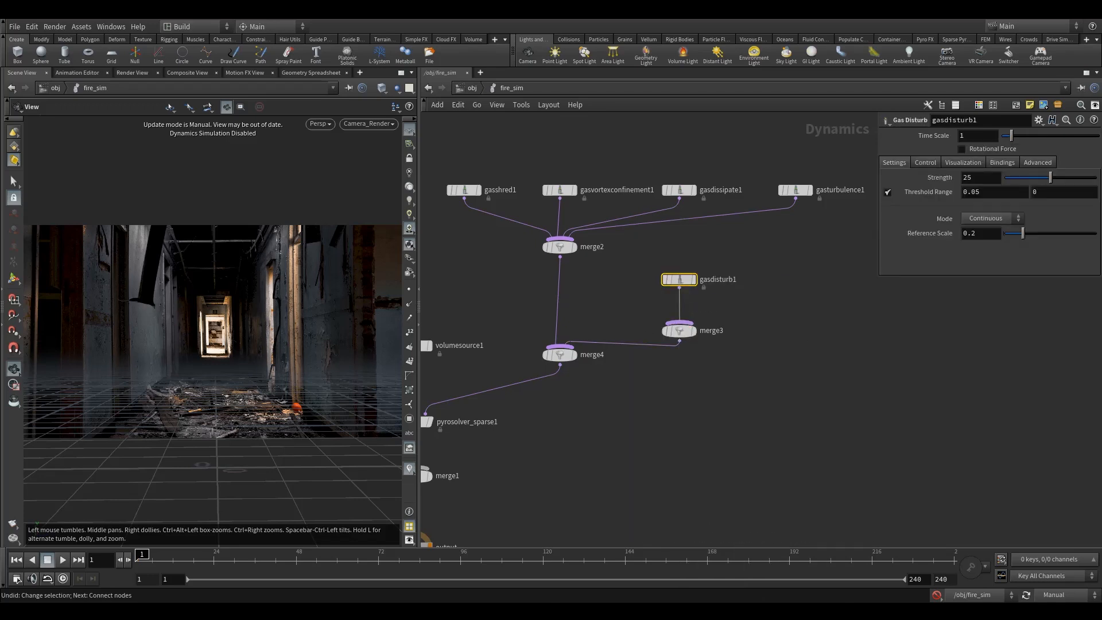
Check the gas disturb node's bindings and set its Strength to 1.
{"action": "left_click", "coordinate": [1003, 163]}
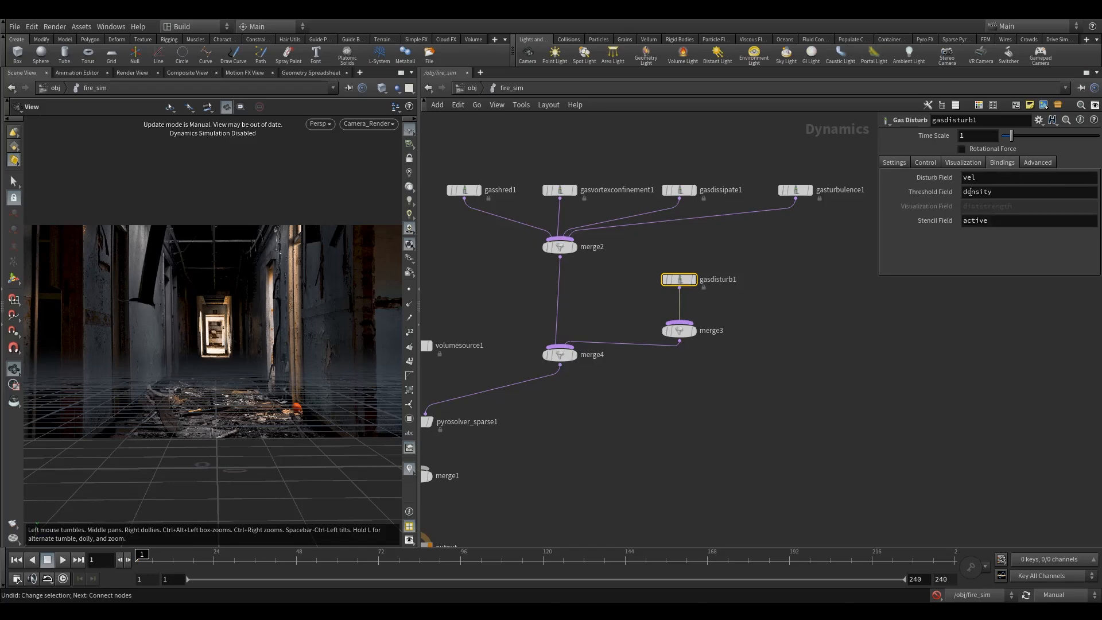
{"action": "left_click", "coordinate": [894, 162]}
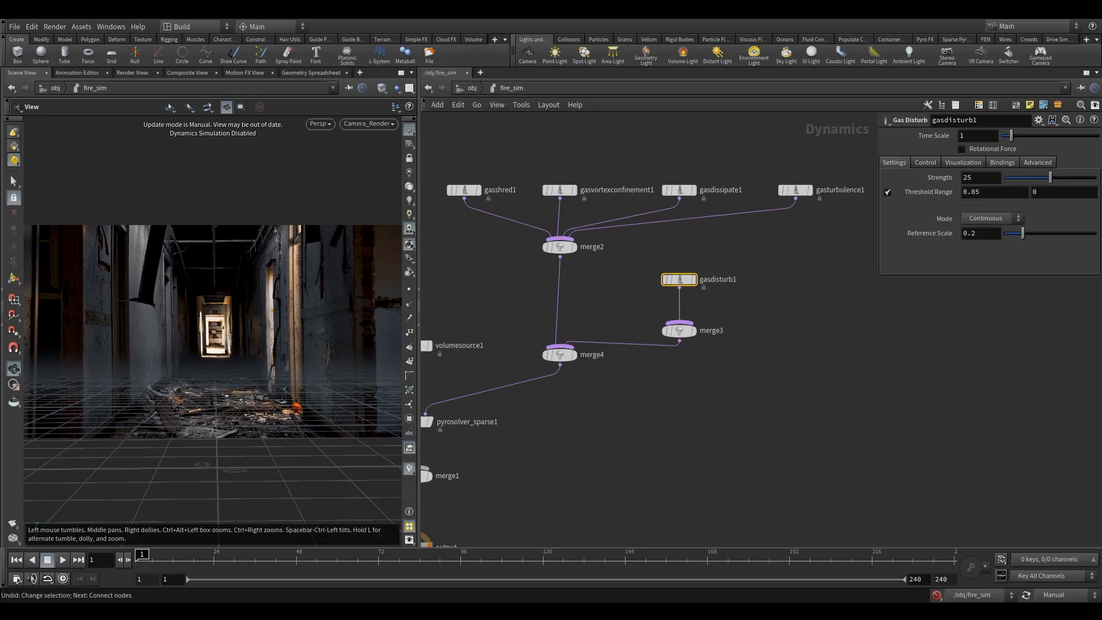
{"action": "double_click", "coordinate": [981, 177]}
{"action": "type", "text": "1"}
{"action": "key", "text": "Return"}
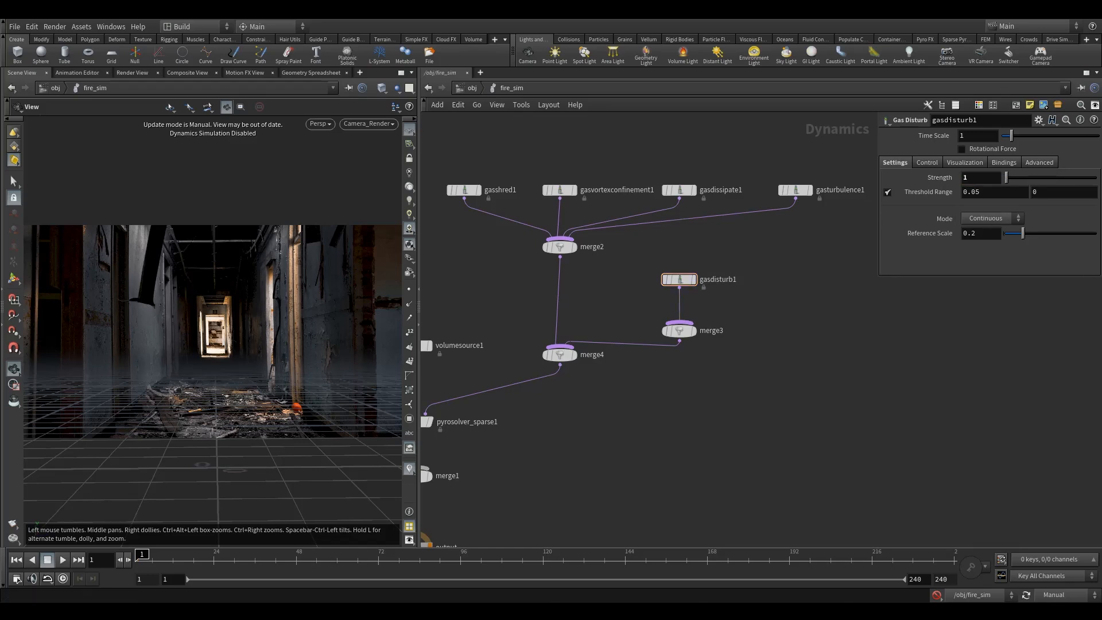
Duplicate the gas disturb node and set the copy's Threshold Field to flame.
{"action": "left_click_drag", "start_coordinate": [678, 279], "coordinate": [723, 281]}
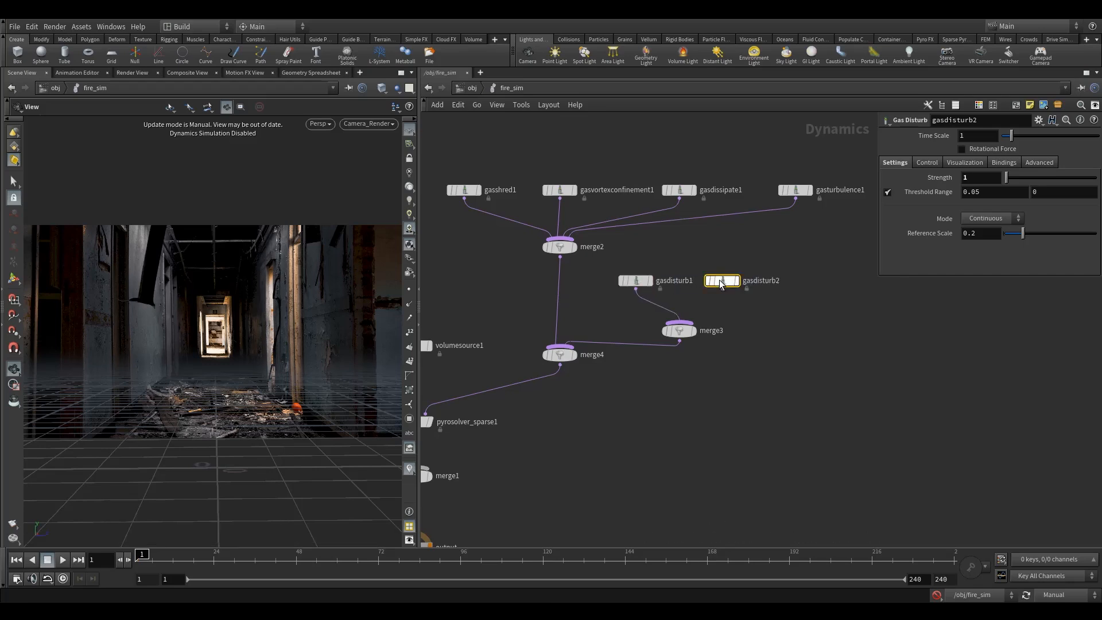
{"action": "left_click", "coordinate": [1005, 162]}
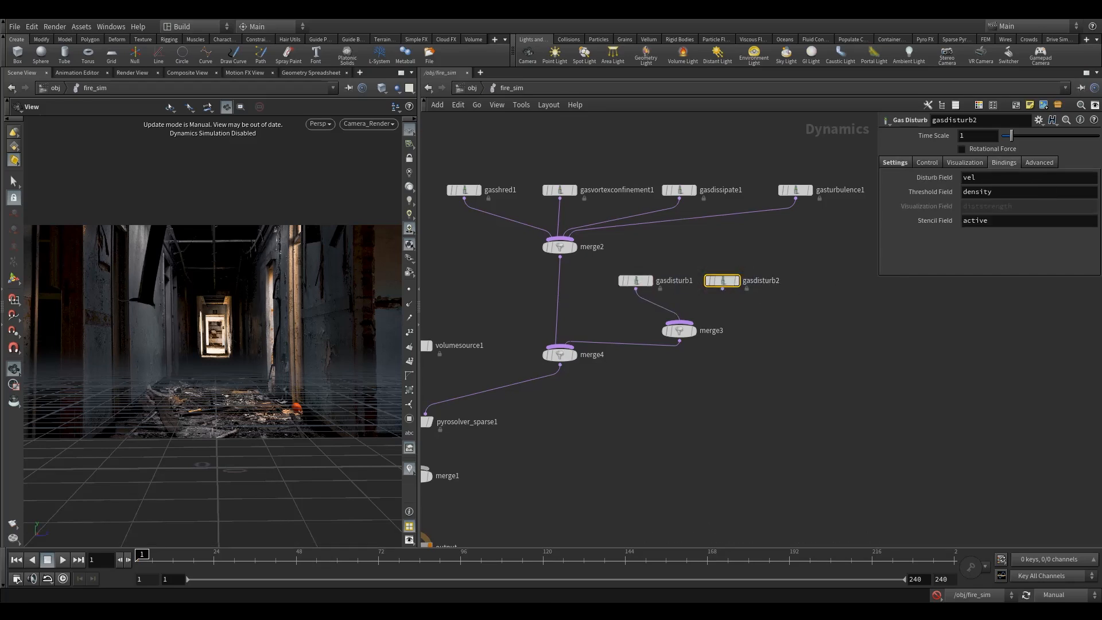
{"action": "left_click_drag", "start_coordinate": [998, 192], "coordinate": [881, 193]}
{"action": "type", "text": "flame"}
{"action": "left_click", "coordinate": [817, 256]}
{"action": "left_click", "coordinate": [894, 162]}
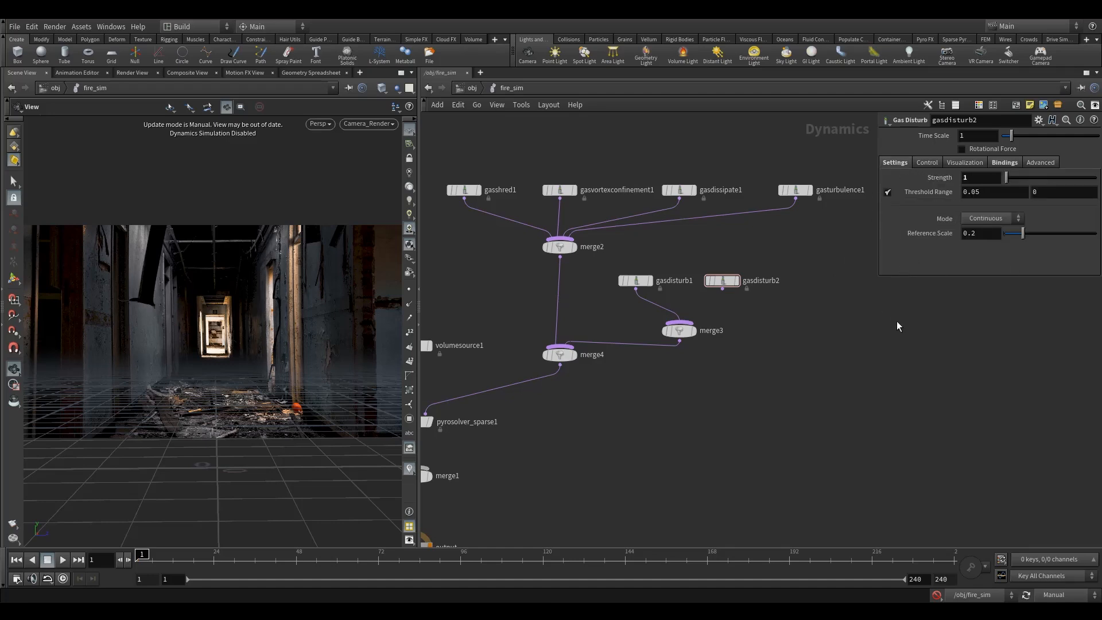
Connect the duplicated disturb node into merge3 and rearrange the disturb nodes and merge3.
{"action": "left_click_drag", "start_coordinate": [722, 290], "coordinate": [679, 325]}
{"action": "left_click_drag", "start_coordinate": [686, 332], "coordinate": [687, 374]}
{"action": "left_click_drag", "start_coordinate": [636, 281], "coordinate": [654, 268]}
{"action": "left_click_drag", "start_coordinate": [722, 280], "coordinate": [711, 299]}
Rename the disturb nodes gasdisturb1_density and gasdisturb2_flame.
{"action": "double_click", "coordinate": [693, 268]}
{"action": "type", "text": "_"}
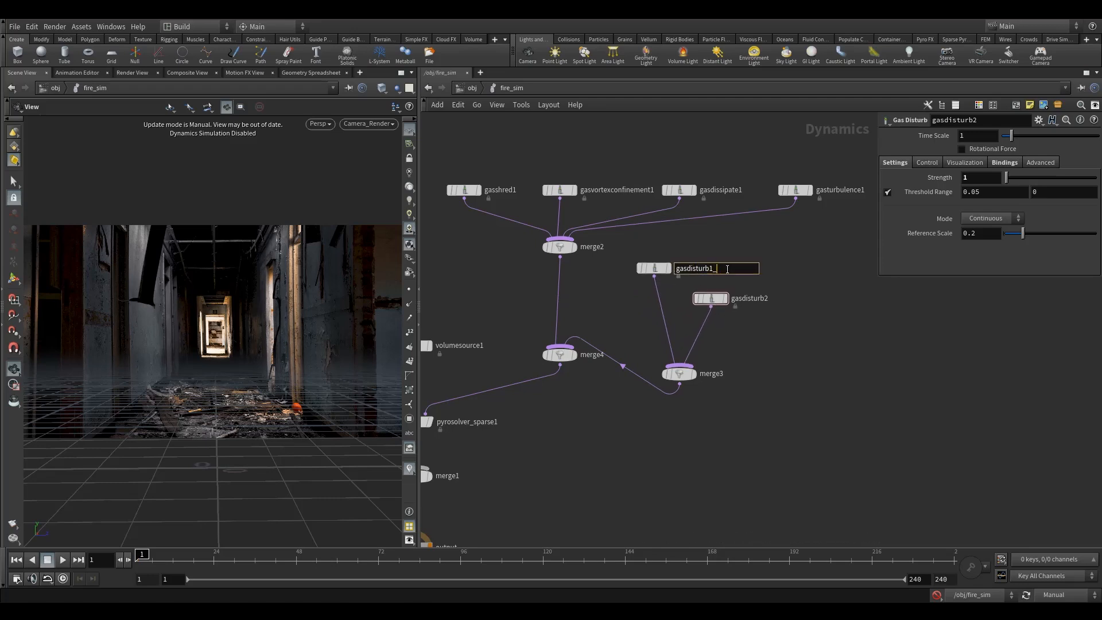
{"action": "type", "text": "density"}
{"action": "double_click", "coordinate": [759, 298]}
{"action": "type", "text": "_flame"}
{"action": "key", "text": "Return"}
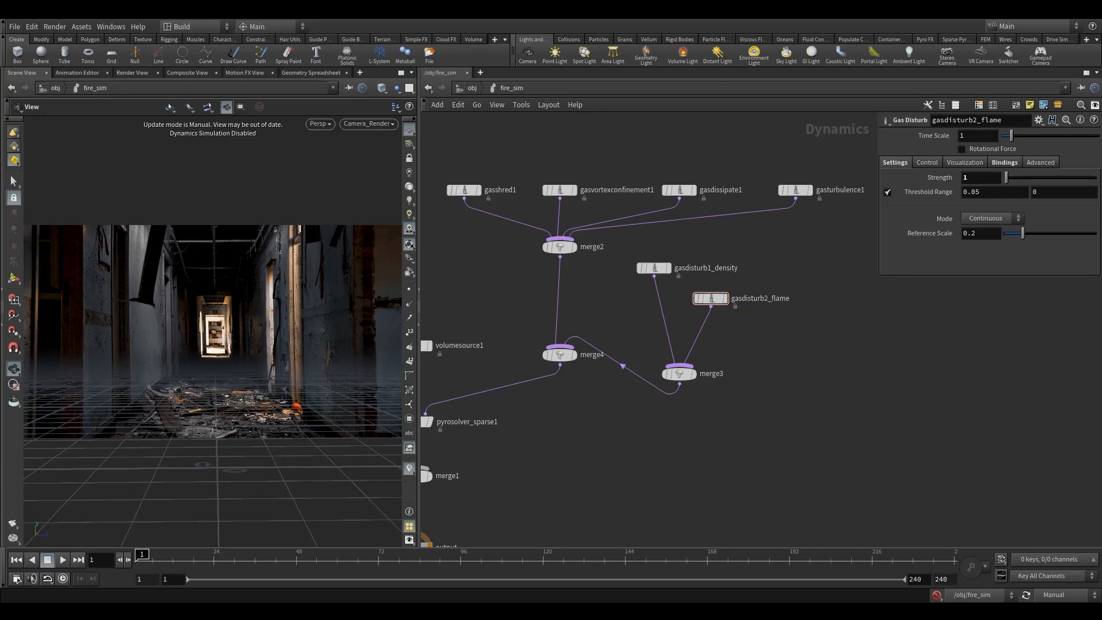
Duplicate the flame disturb node into merge3 and set its Strength to 2 and Reference Scale to 0.1.
{"action": "left_click_drag", "start_coordinate": [712, 298], "coordinate": [679, 368]}
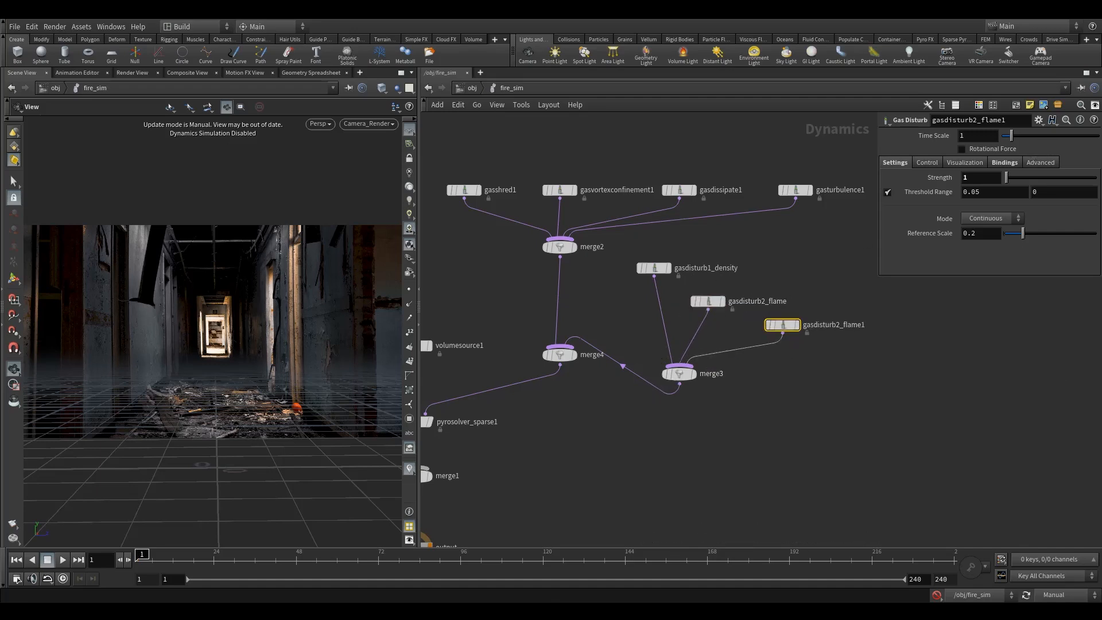
{"action": "double_click", "coordinate": [974, 182]}
{"action": "type", "text": "2"}
{"action": "double_click", "coordinate": [979, 235]}
{"action": "type", "text": "1"}
{"action": "left_click", "coordinate": [828, 253]}
{"action": "mouse_move", "coordinate": [932, 236]}
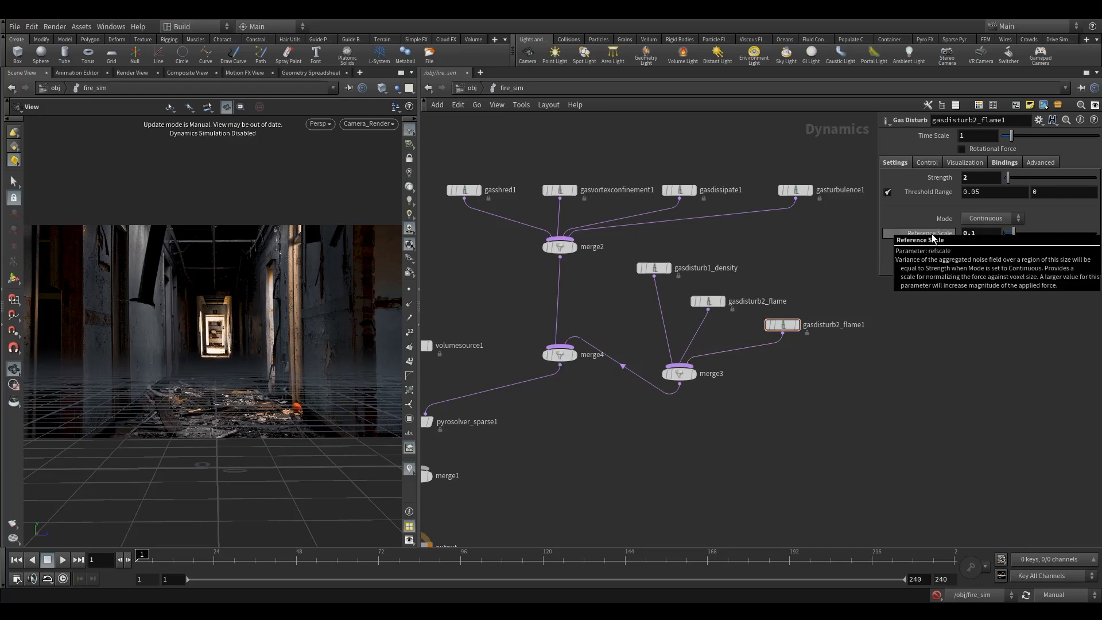
{"action": "left_click", "coordinate": [967, 177]}
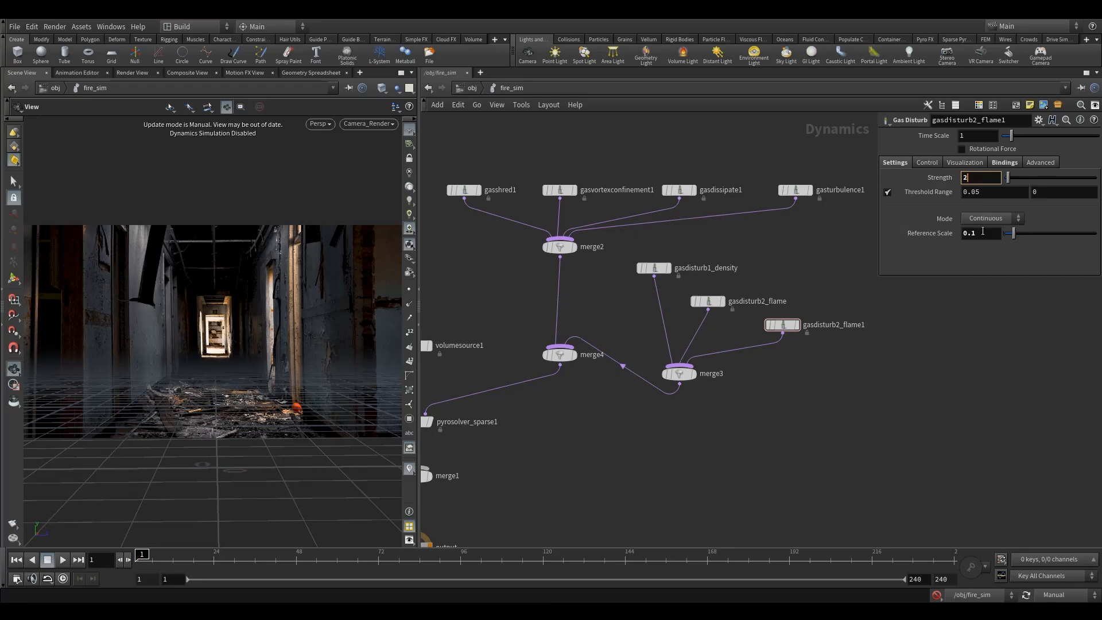
{"action": "left_click", "coordinate": [971, 233]}
{"action": "left_click", "coordinate": [863, 257]}
Rename the flame disturb nodes gasdisturb2_flame1_small and gasdisturb2_flame_big.
{"action": "left_click_drag", "start_coordinate": [851, 325], "coordinate": [844, 336]}
{"action": "double_click", "coordinate": [844, 336]}
{"action": "type", "text": "_sm"}
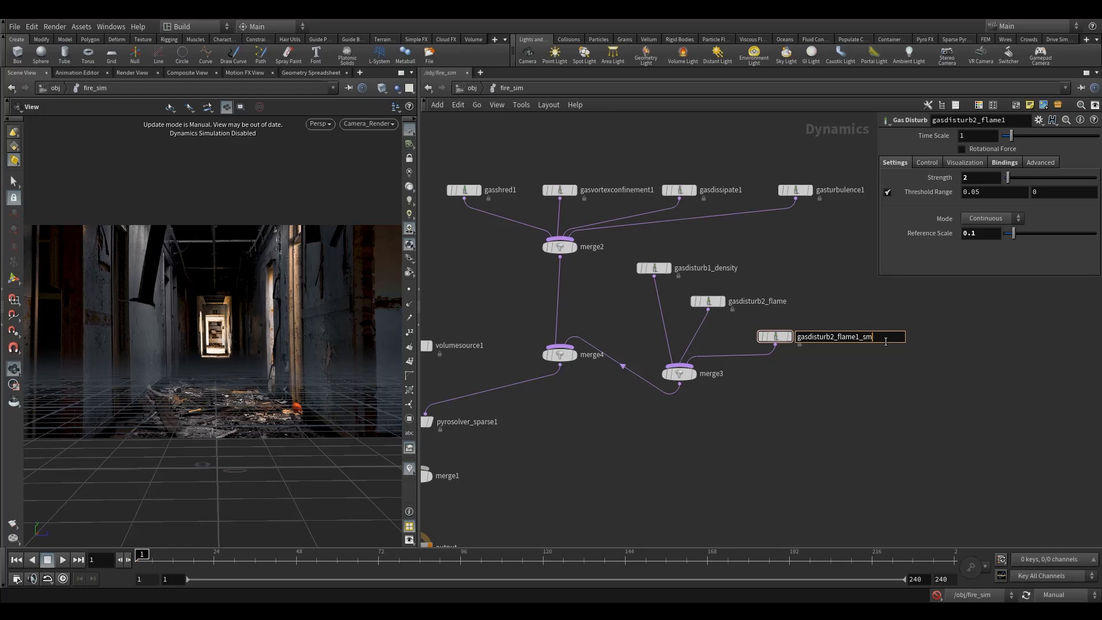
{"action": "type", "text": "all"}
{"action": "double_click", "coordinate": [766, 301]}
{"action": "type", "text": "_"}
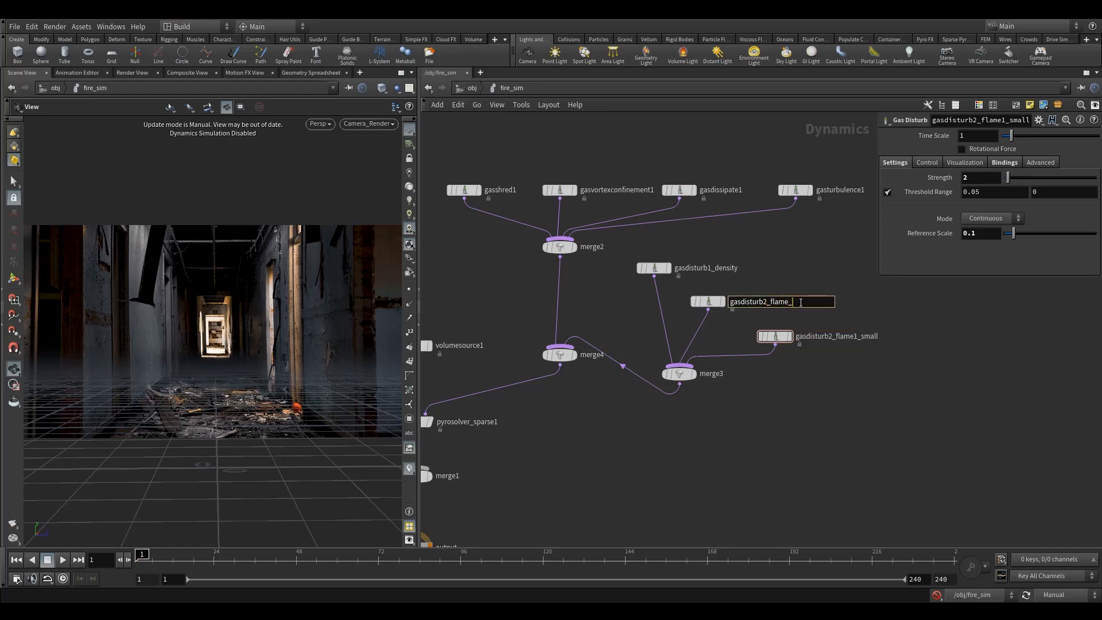
{"action": "key", "text": "Return"}
Select the volume source and keyframe the burn-to-flame Scale at 1 on frame 1 and 2 on frame 120.
{"action": "middle_click_drag", "start_coordinate": [753, 402], "coordinate": [794, 360]}
{"action": "scroll", "coordinate": [793, 361], "scroll_direction": "down", "scroll_amount": 3}
{"action": "middle_click_drag", "start_coordinate": [718, 395], "coordinate": [735, 361]}
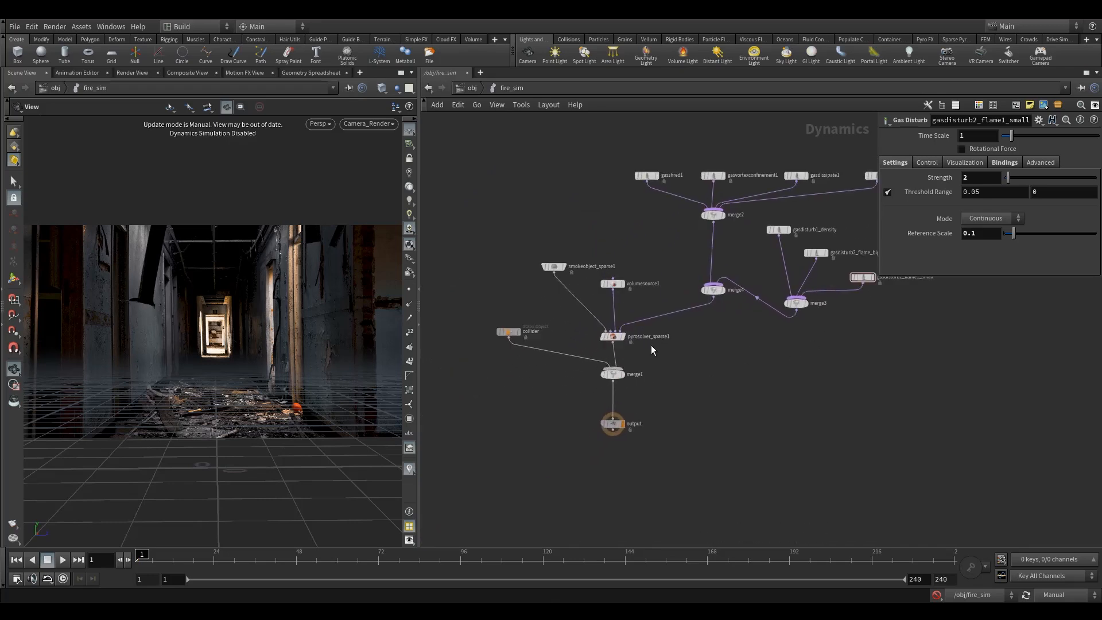
{"action": "scroll", "coordinate": [646, 398], "scroll_direction": "up", "scroll_amount": 2}
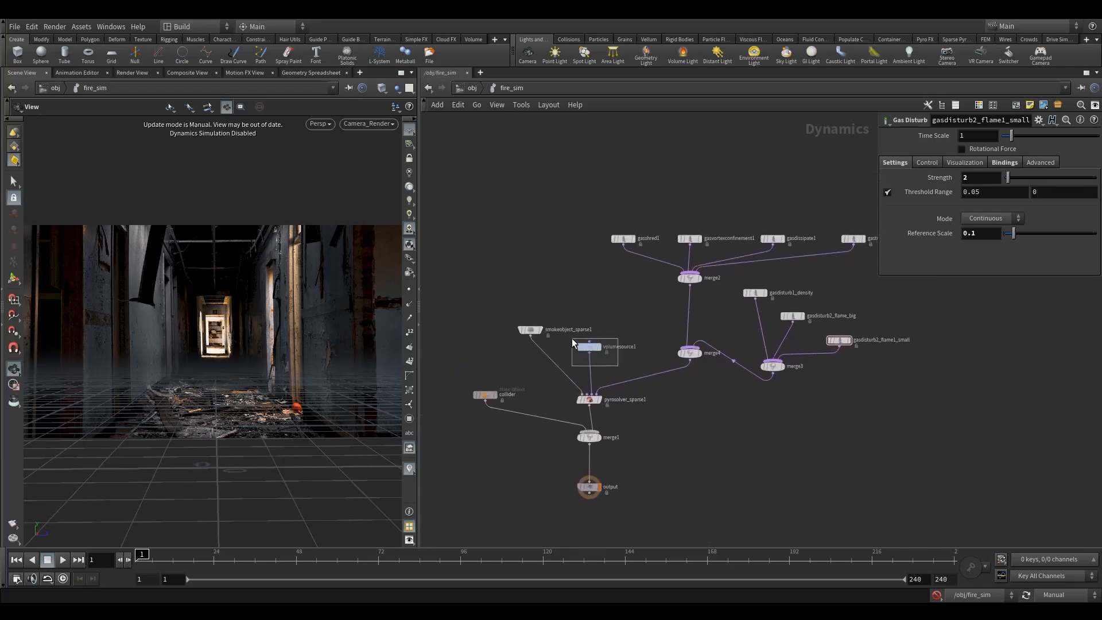
{"action": "left_click_drag", "start_coordinate": [571, 338], "coordinate": [571, 338]}
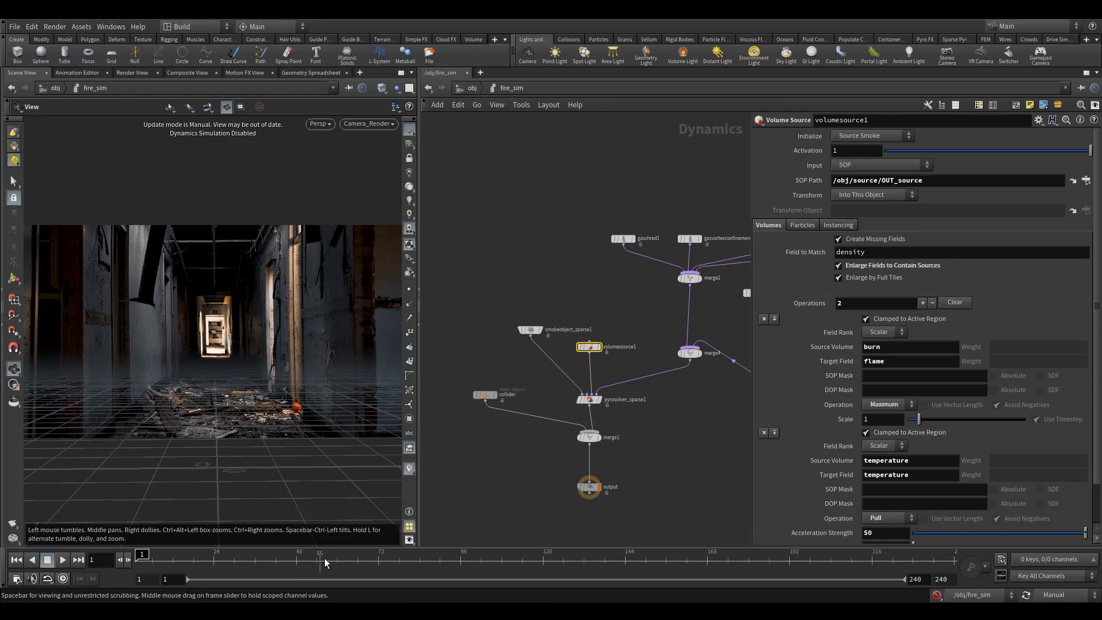
{"action": "middle_click_drag", "start_coordinate": [708, 422], "coordinate": [664, 387]}
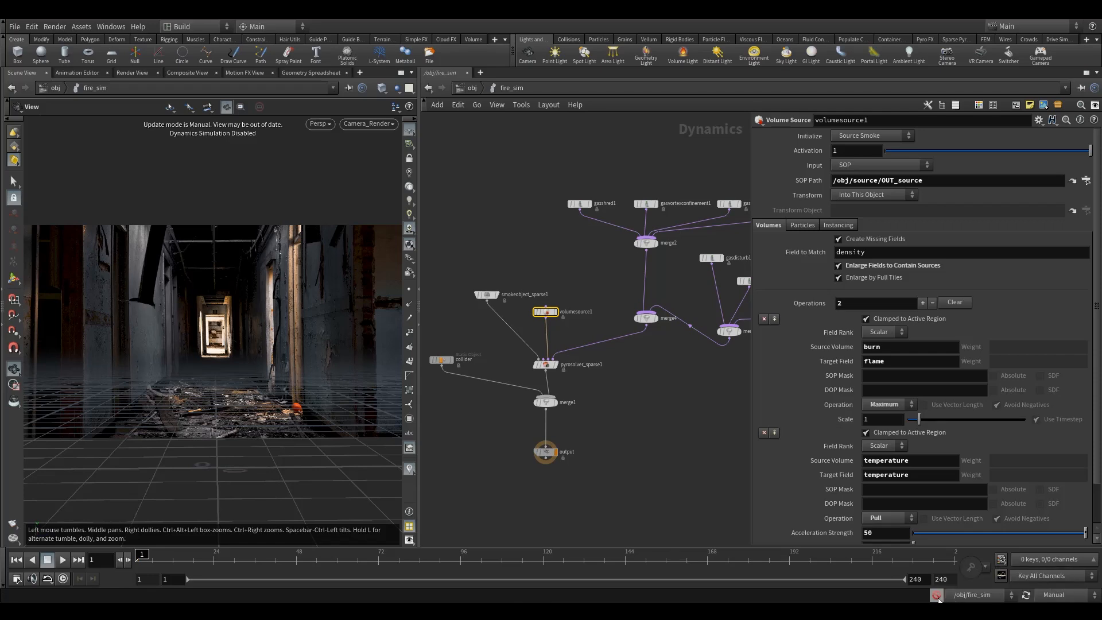
{"action": "middle_click_drag", "start_coordinate": [646, 411], "coordinate": [612, 424]}
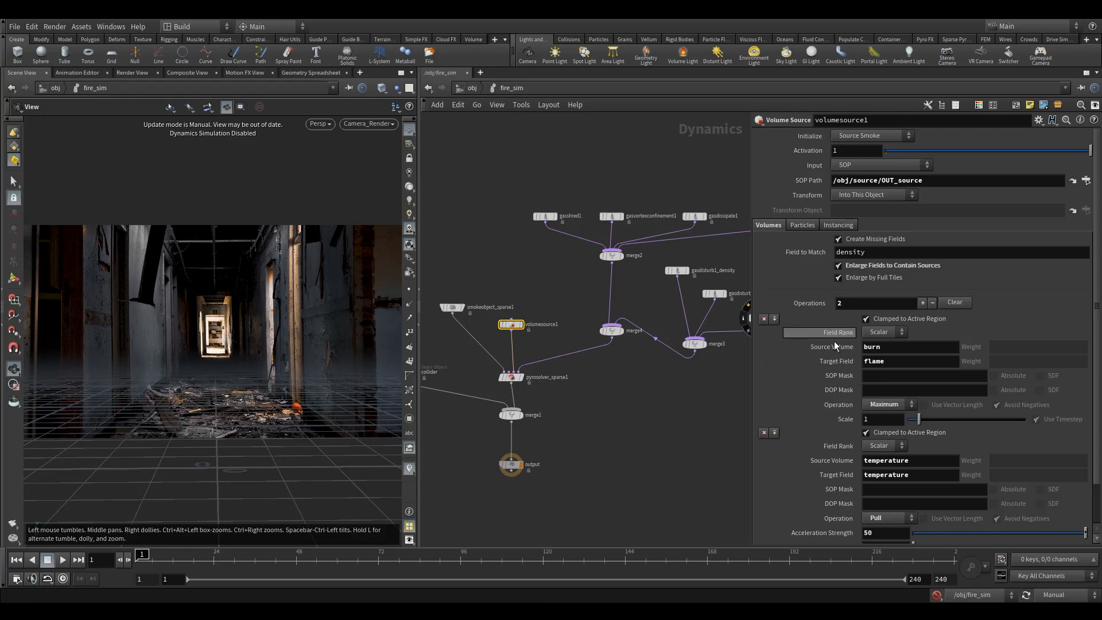
{"action": "scroll", "coordinate": [881, 416], "scroll_direction": "down", "scroll_amount": 2}
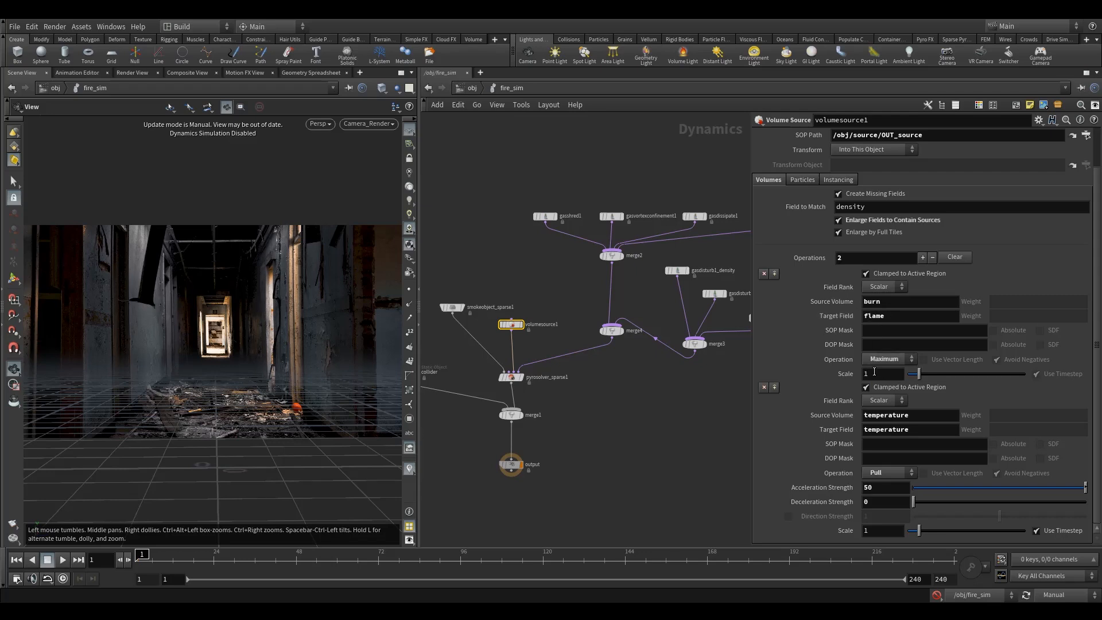
{"action": "left_click", "coordinate": [874, 373], "text": "alt"}
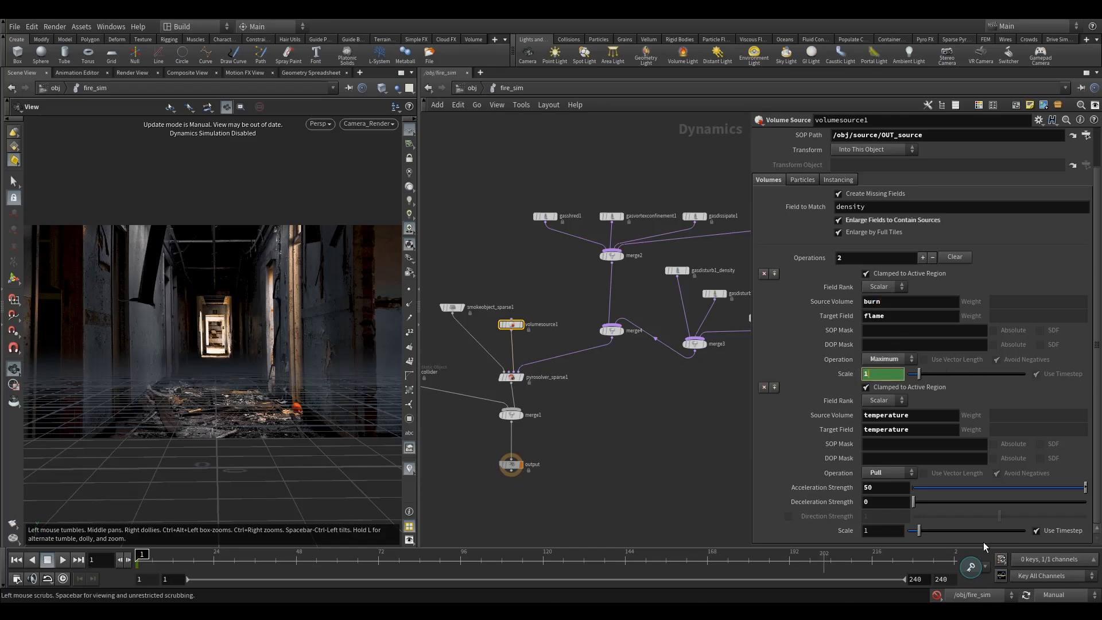
{"action": "left_click", "coordinate": [542, 560]}
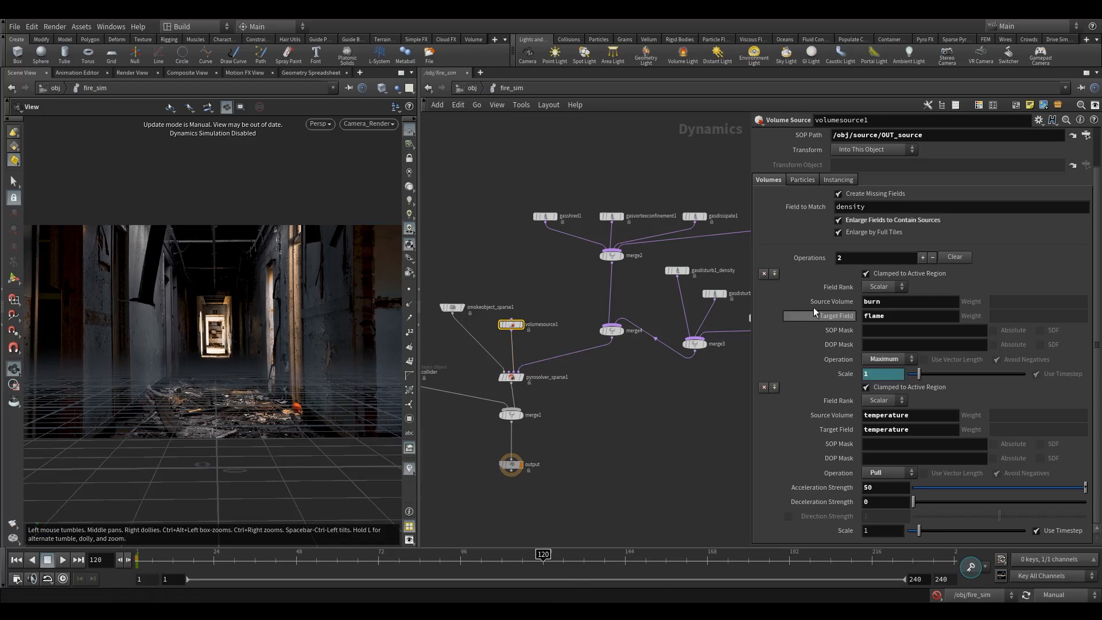
{"action": "left_click", "coordinate": [828, 373], "text": "alt"}
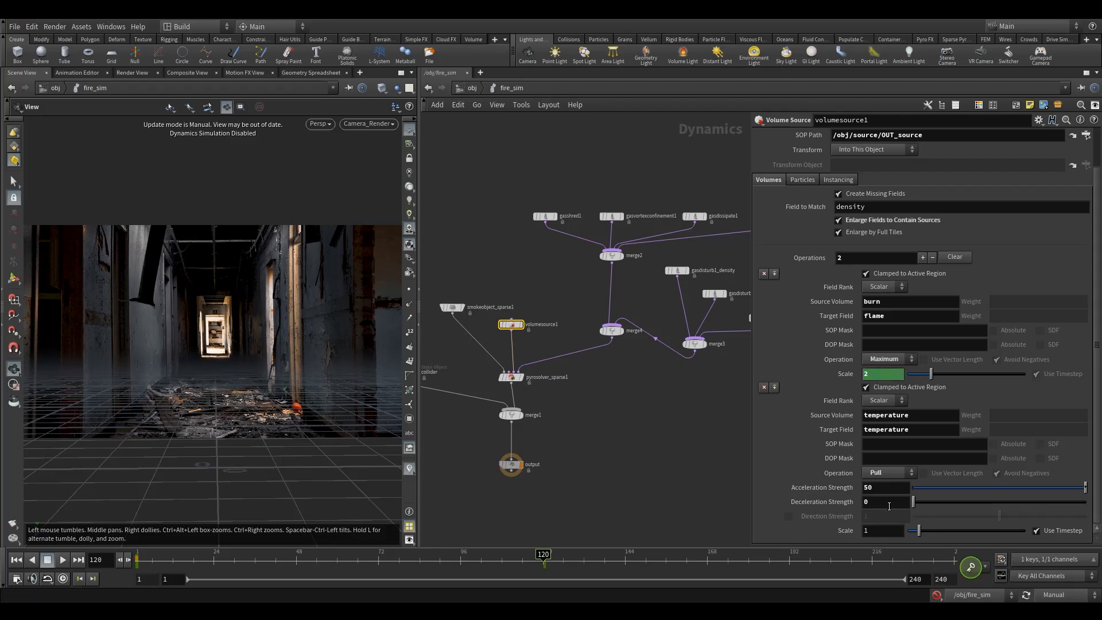
Keyframe the temperature operation's Scale at 1.5 on frame 120 and 1 on frame 1.
{"action": "left_click", "coordinate": [876, 531]}
{"action": "type", "text": ".5"}
{"action": "left_click", "coordinate": [886, 531], "text": "alt"}
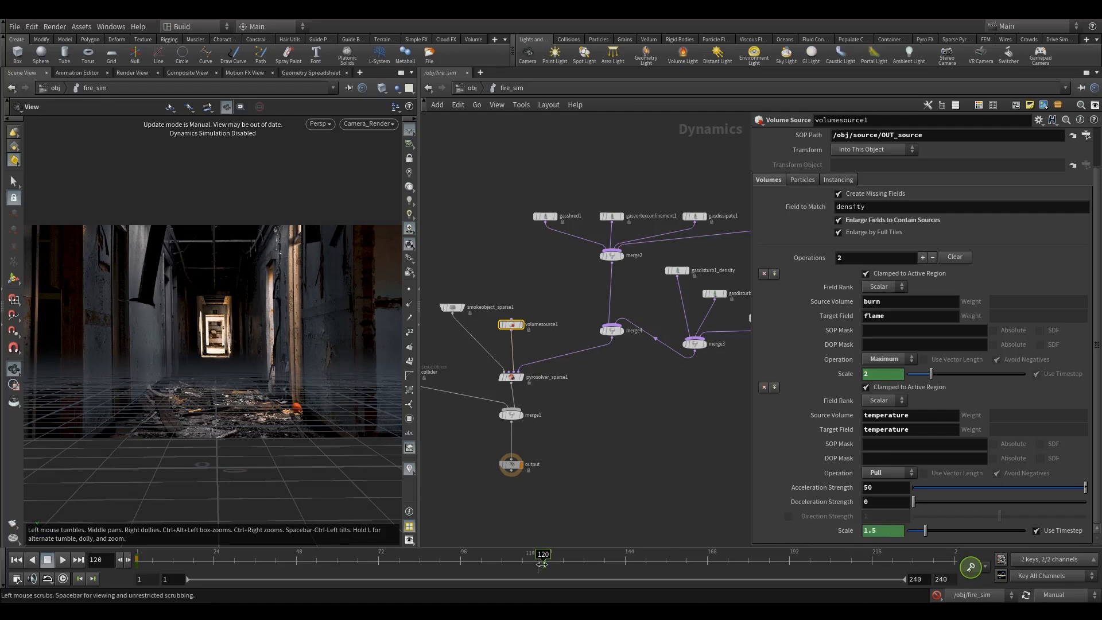
{"action": "left_click_drag", "start_coordinate": [546, 558], "coordinate": [62, 566]}
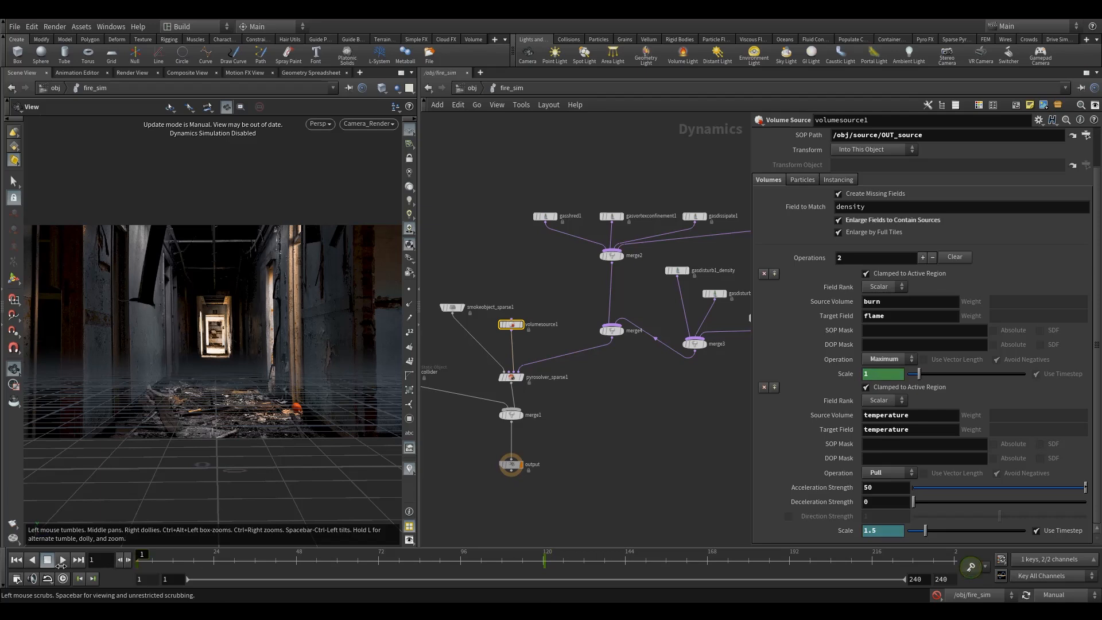
{"action": "middle_click", "coordinate": [884, 531], "text": "ctrl"}
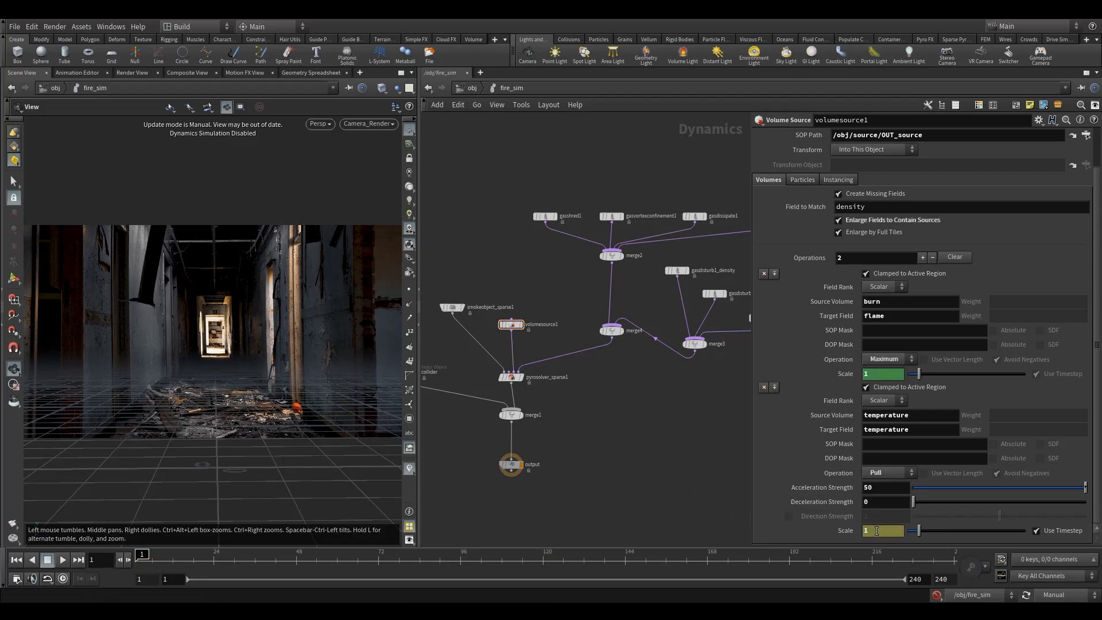
{"action": "left_click_drag", "start_coordinate": [353, 562], "coordinate": [3, 557]}
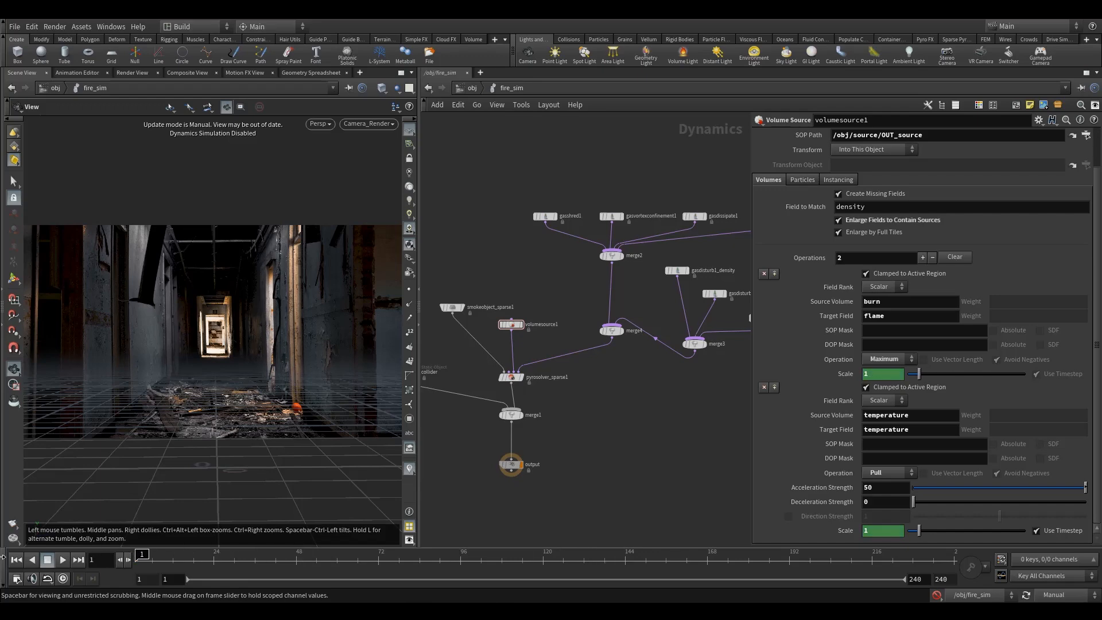
Maximize the viewport and save the scene file.
{"action": "left_click", "coordinate": [409, 144]}
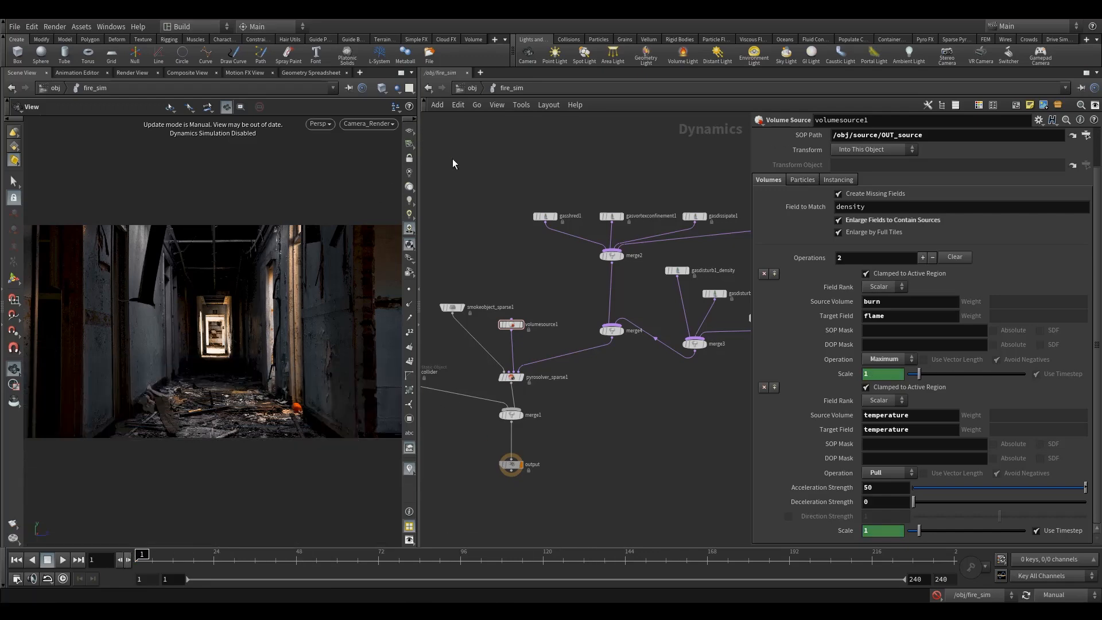
{"action": "left_click", "coordinate": [402, 72]}
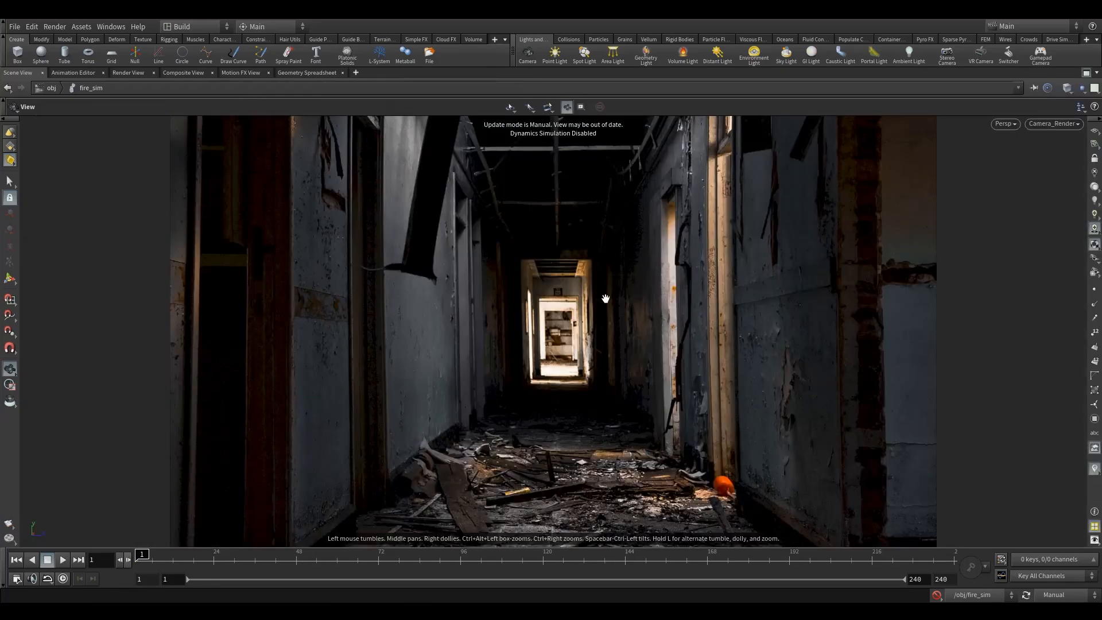
{"action": "left_click", "coordinate": [17, 27]}
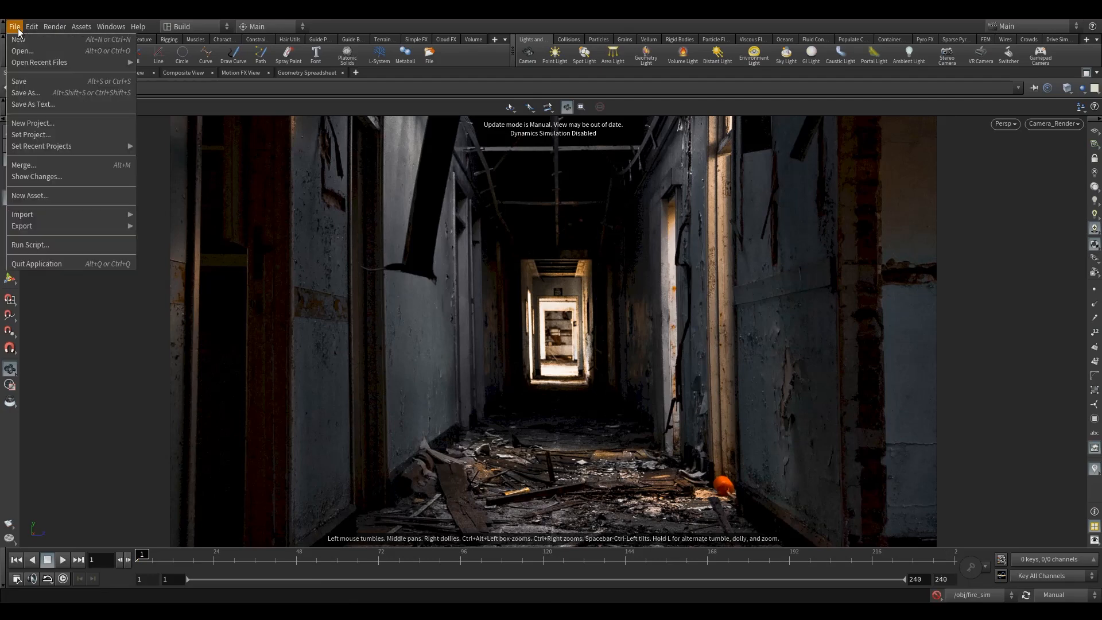
{"action": "left_click", "coordinate": [36, 85]}
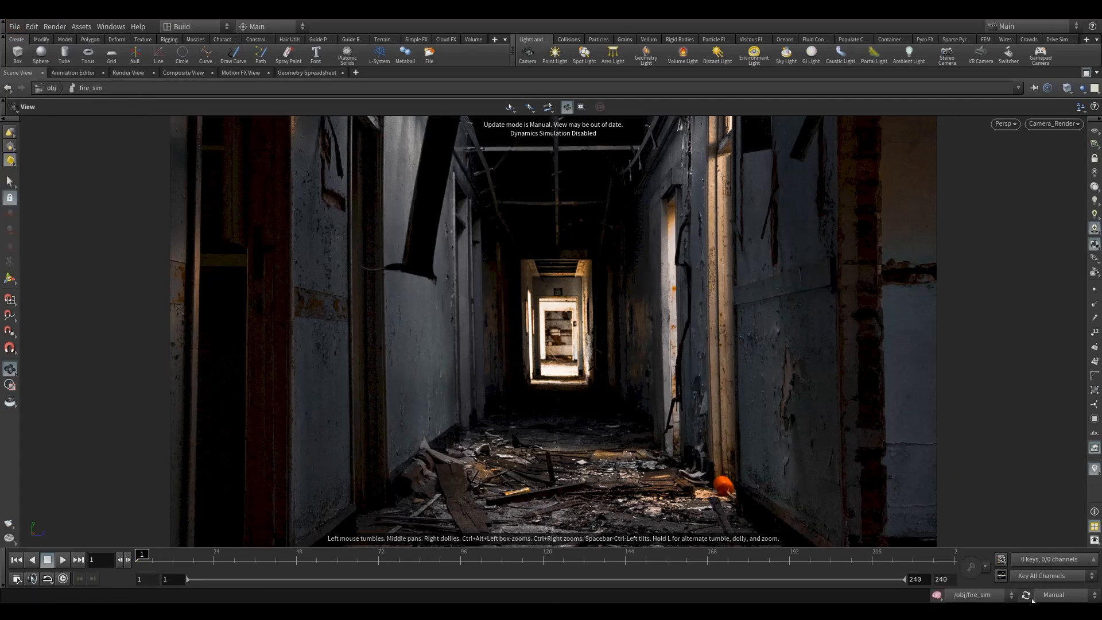
Set the scene's update mode to Auto Update.
{"action": "left_click", "coordinate": [1056, 599]}
{"action": "left_click", "coordinate": [1059, 560]}
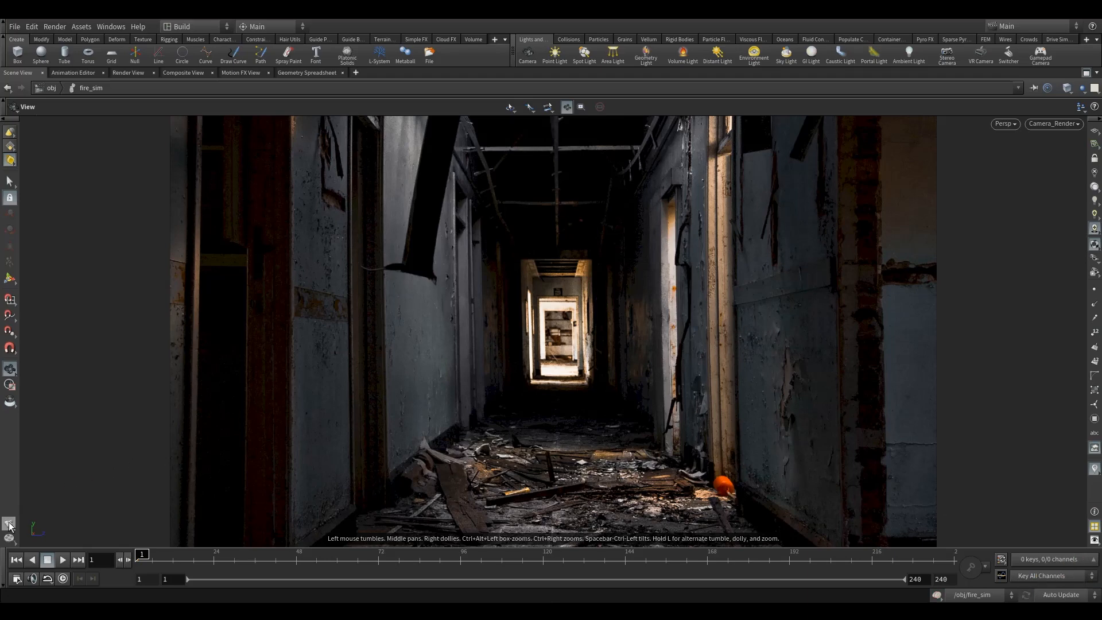
{"action": "left_click", "coordinate": [32, 533]}
{"action": "left_click_drag", "start_coordinate": [147, 408], "coordinate": [115, 407]}
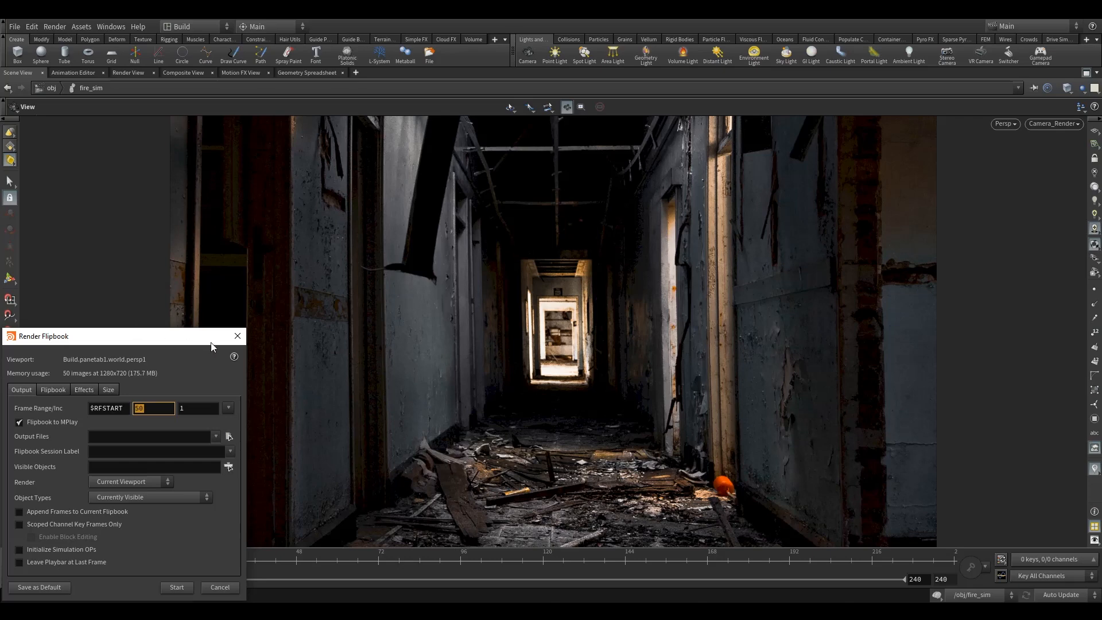
{"action": "left_click", "coordinate": [238, 336]}
Restore the split layout to inspect the DOP network and the sparse smoke object's settings, then maximize the viewport again.
{"action": "left_click", "coordinate": [1085, 73]}
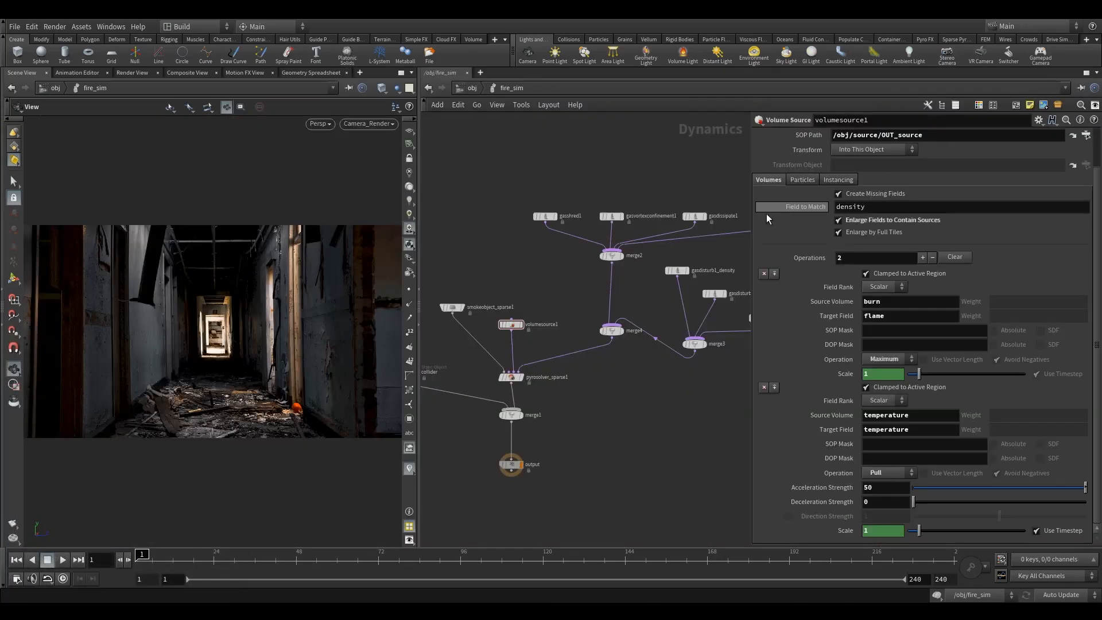
{"action": "left_click_drag", "start_coordinate": [503, 325], "coordinate": [532, 309]}
{"action": "left_click_drag", "start_coordinate": [831, 180], "coordinate": [848, 179]}
{"action": "middle_click_drag", "start_coordinate": [470, 257], "coordinate": [509, 269]}
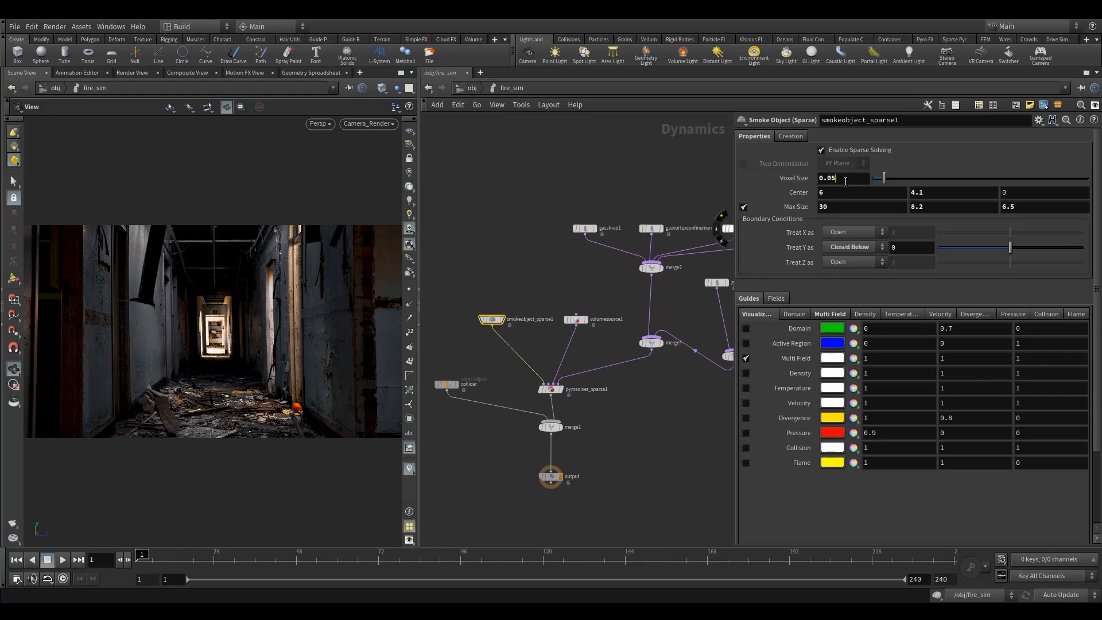
{"action": "left_click_drag", "start_coordinate": [466, 284], "coordinate": [511, 350]}
{"action": "middle_click_drag", "start_coordinate": [471, 341], "coordinate": [496, 360]}
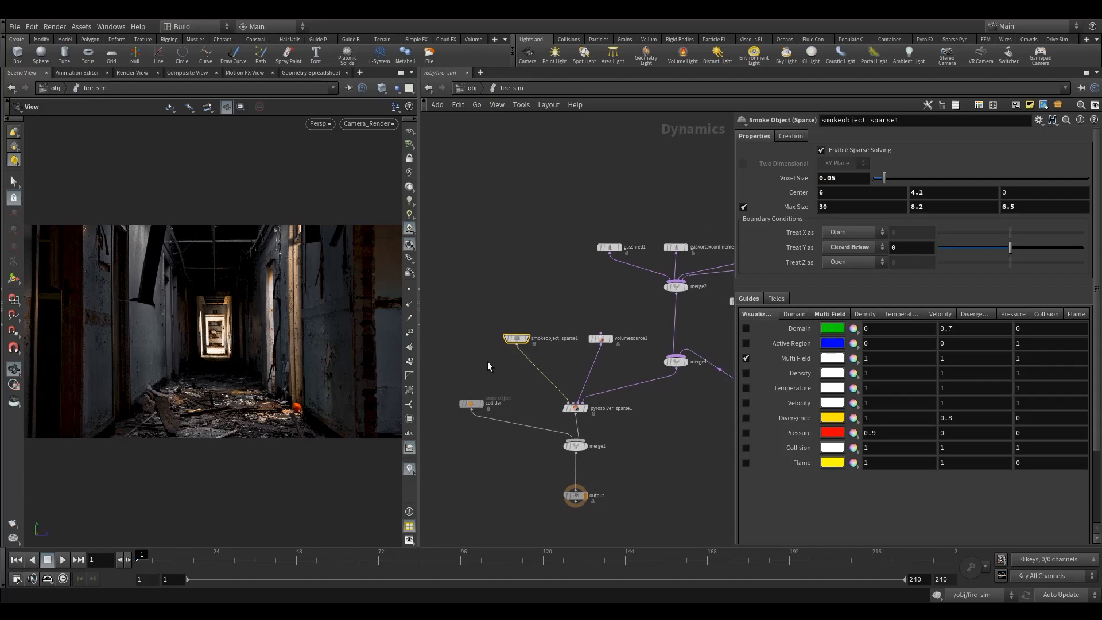
{"action": "left_click", "coordinate": [401, 76]}
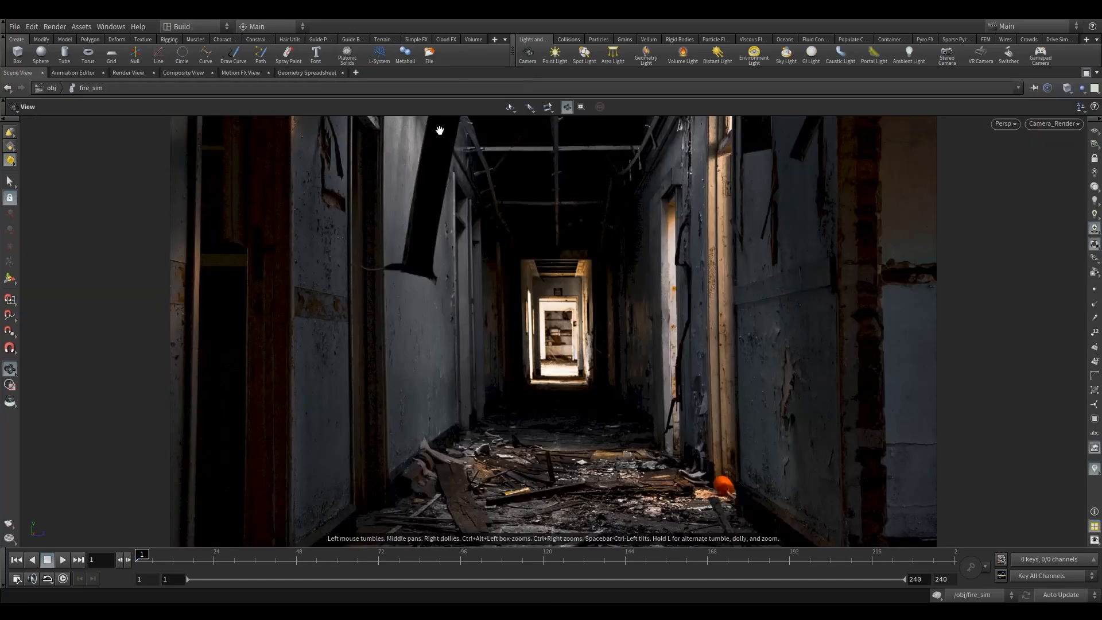
Render a flipbook of the fire simulation from $RFSTART to frame 120.
{"action": "left_click", "coordinate": [9, 523]}
{"action": "left_click_drag", "start_coordinate": [116, 340], "coordinate": [219, 306]}
{"action": "left_click_drag", "start_coordinate": [257, 372], "coordinate": [182, 364]}
{"action": "type", "text": "120"}
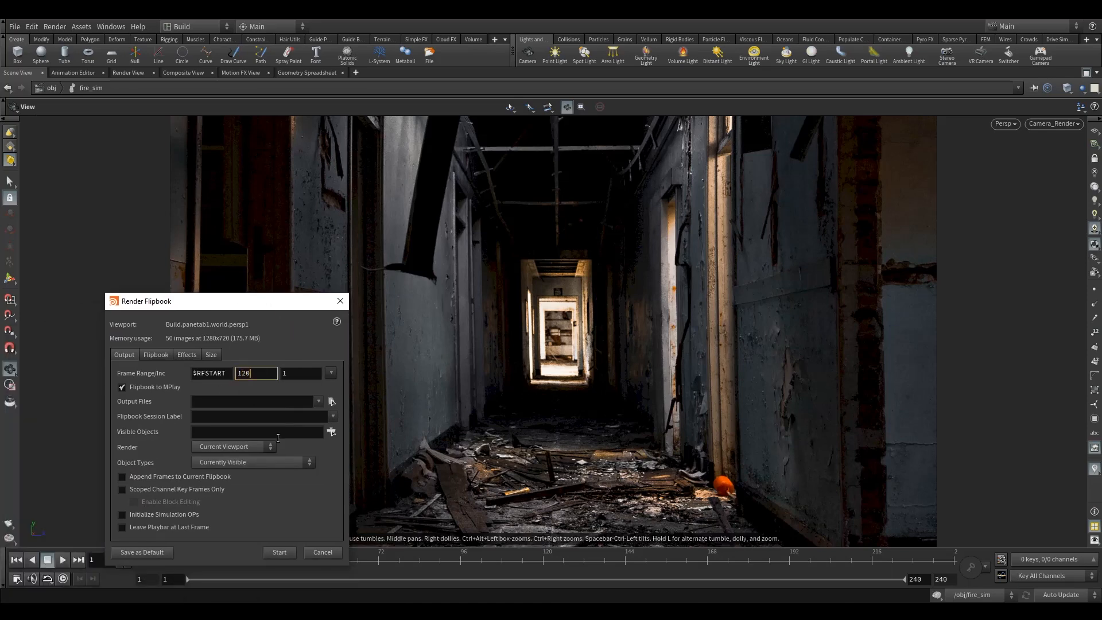
{"action": "left_click", "coordinate": [284, 553]}
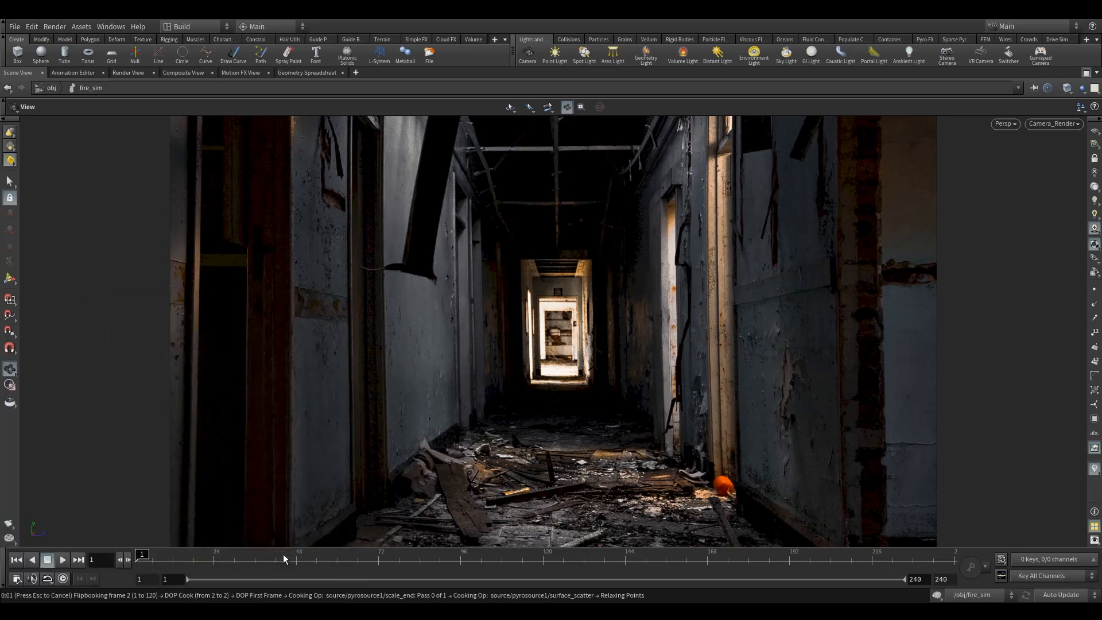